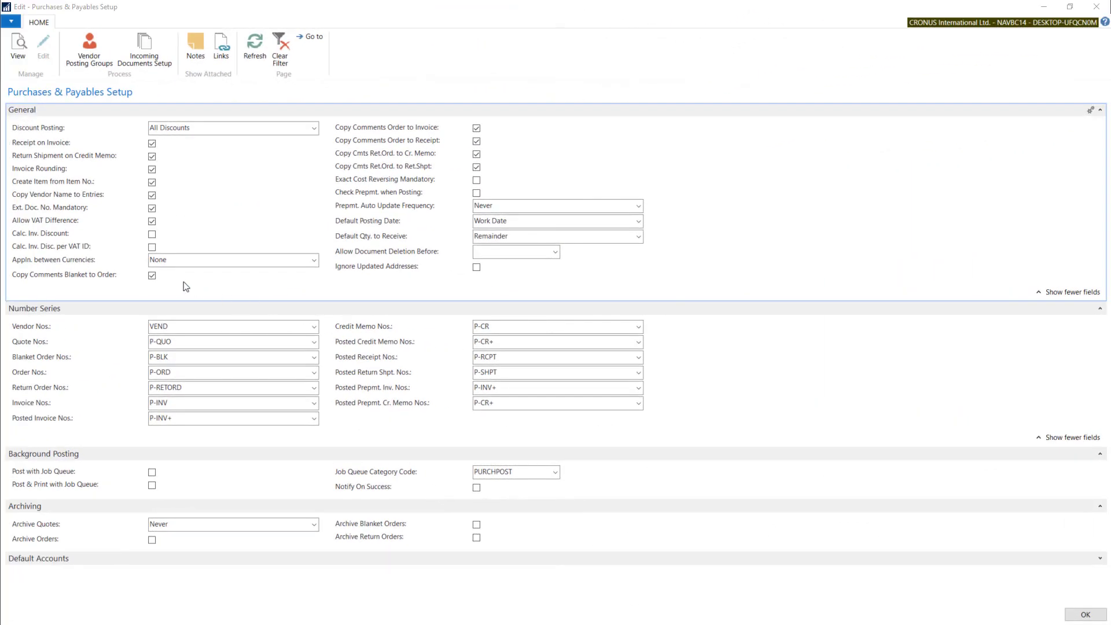
Read through the General FastTab default options in Purchases & Payables Setup.
left_click(184, 285)
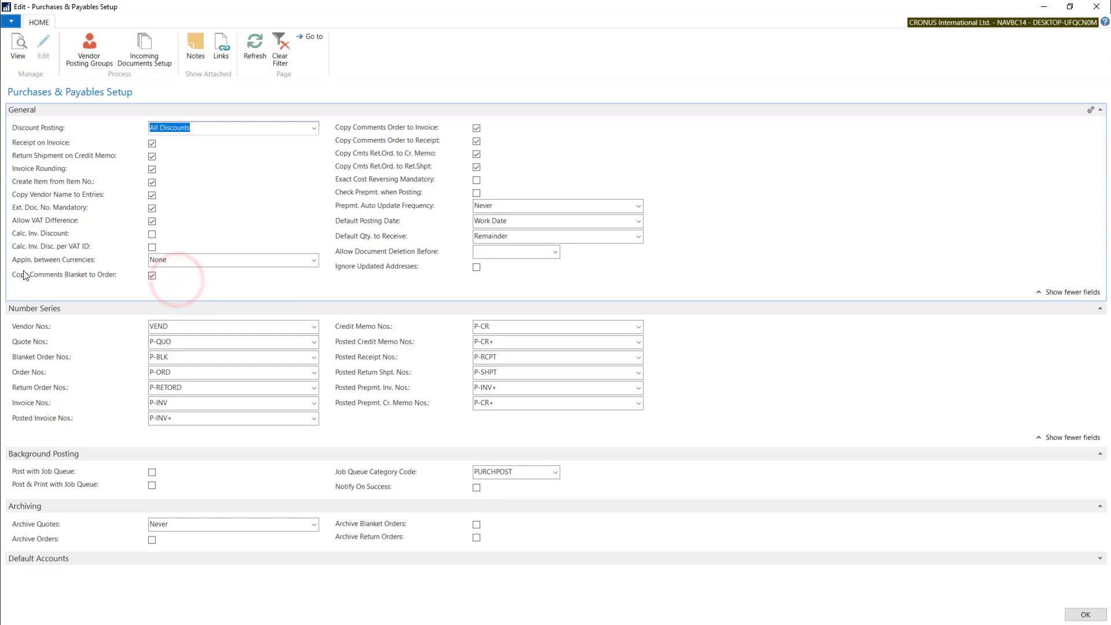
mouse_move(25, 275)
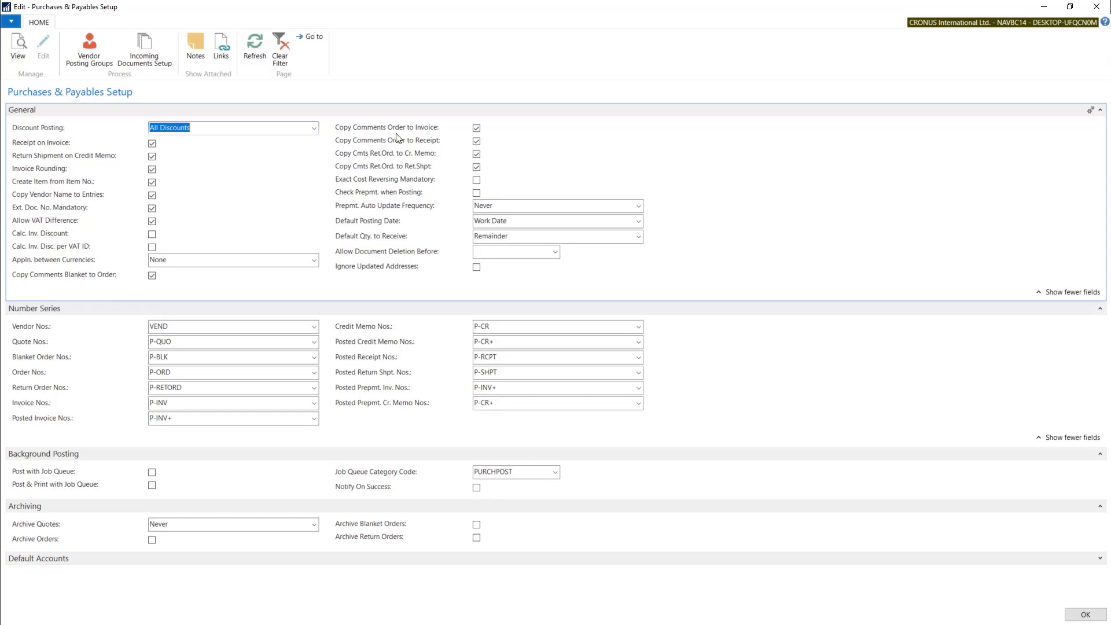
mouse_move(408, 131)
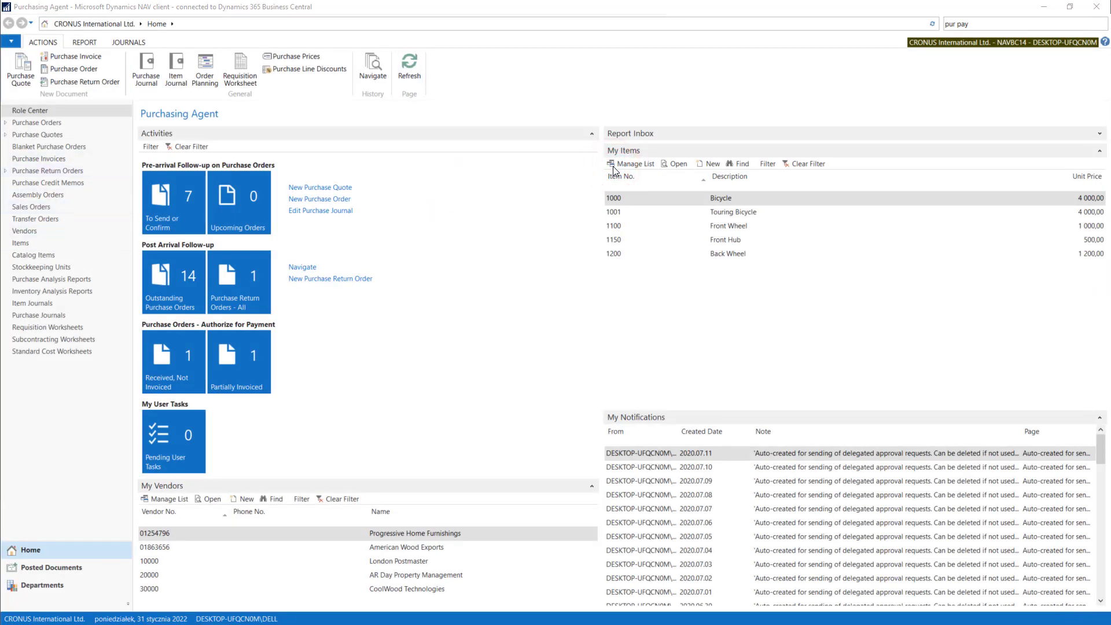
Open the Purchase Invoices list and view the London Postmaster invoice's empty comment sheet.
left_click(46, 158)
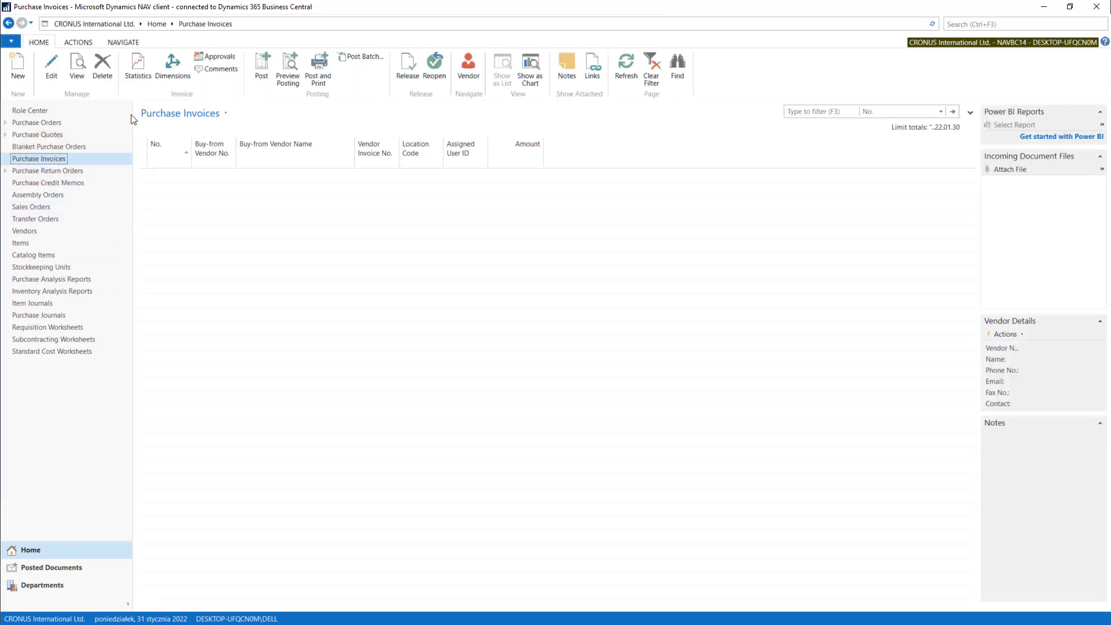
left_click(218, 71)
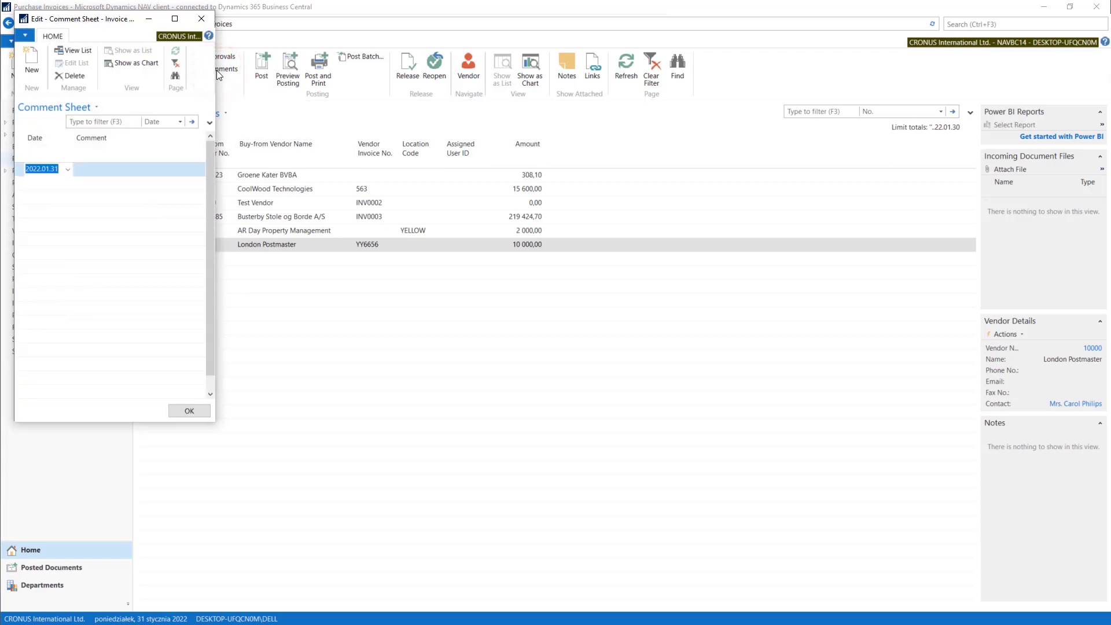
left_click(195, 23)
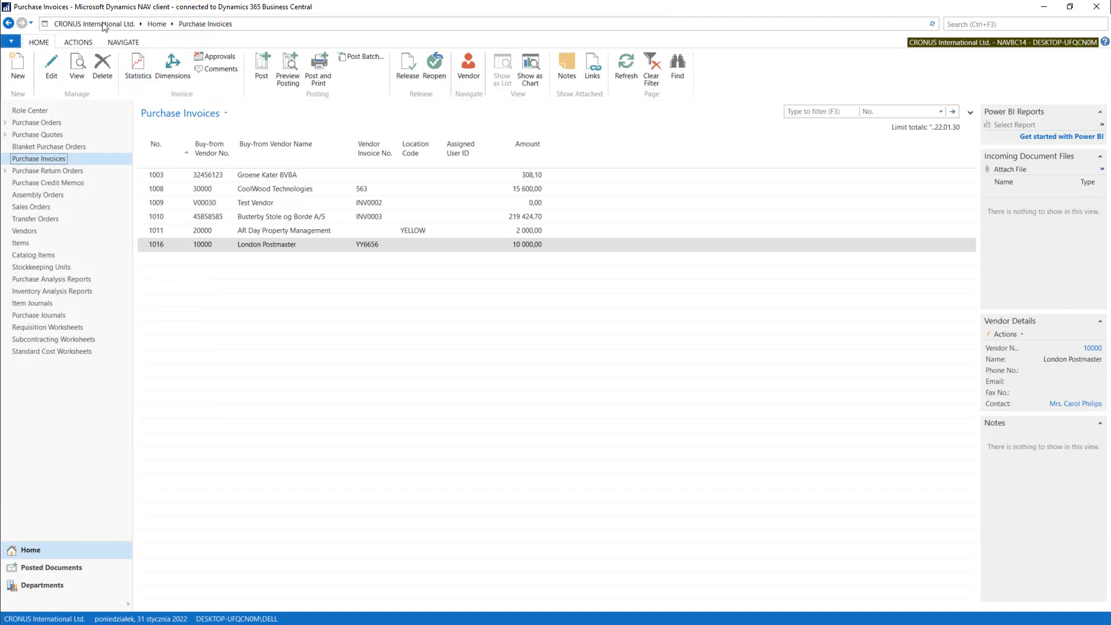
Return to the home page and search 'pur p' to reach Purchases & Payables Setup.
left_click(11, 24)
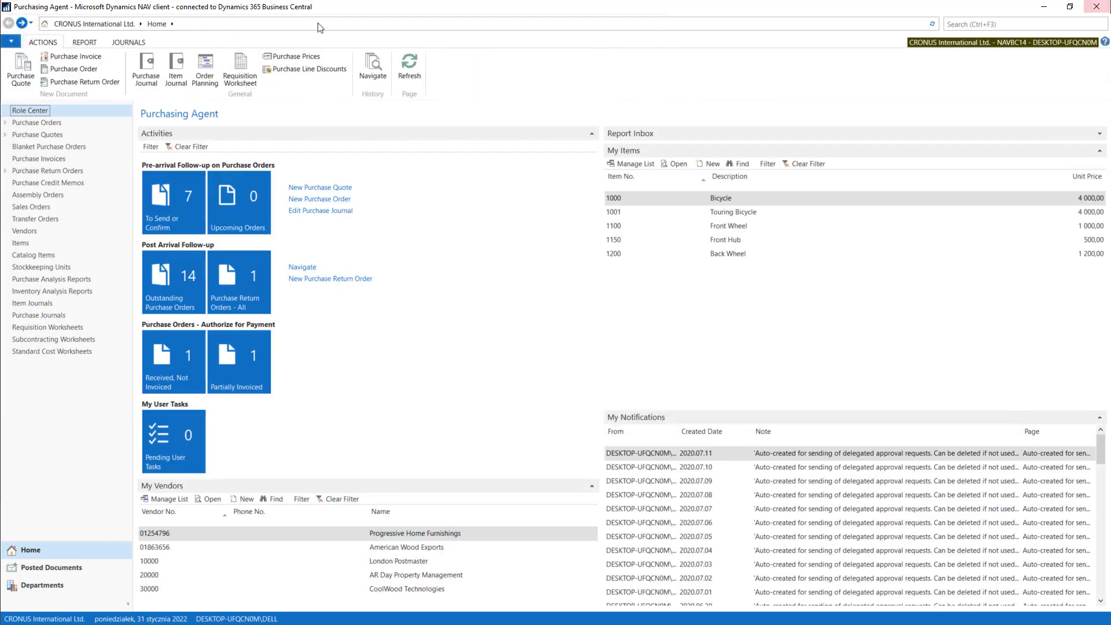
left_click(966, 26)
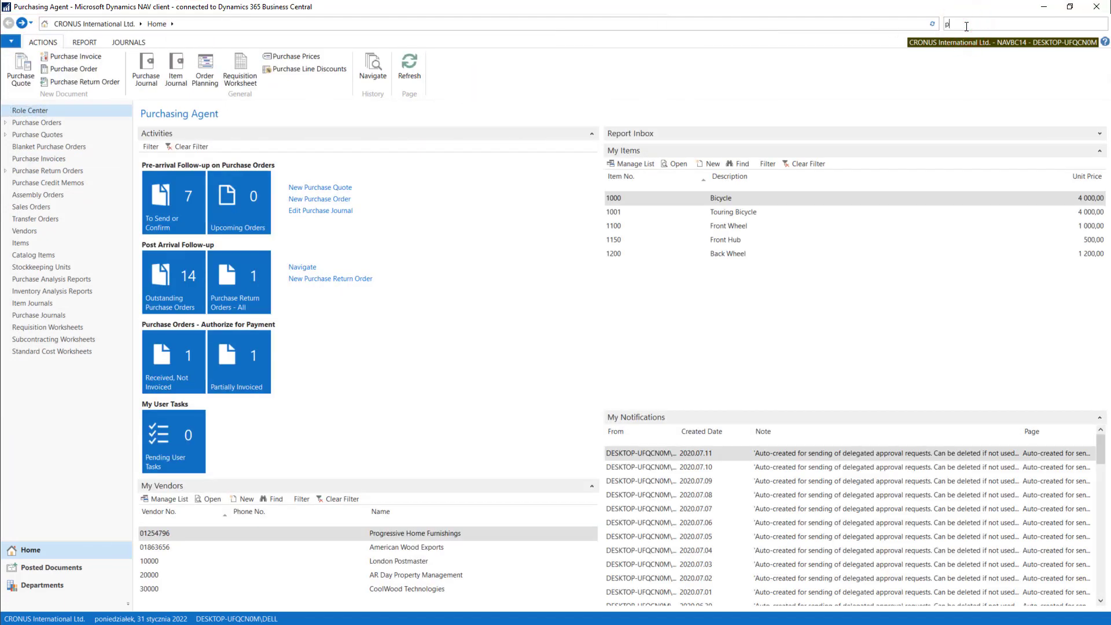
type("pur pay")
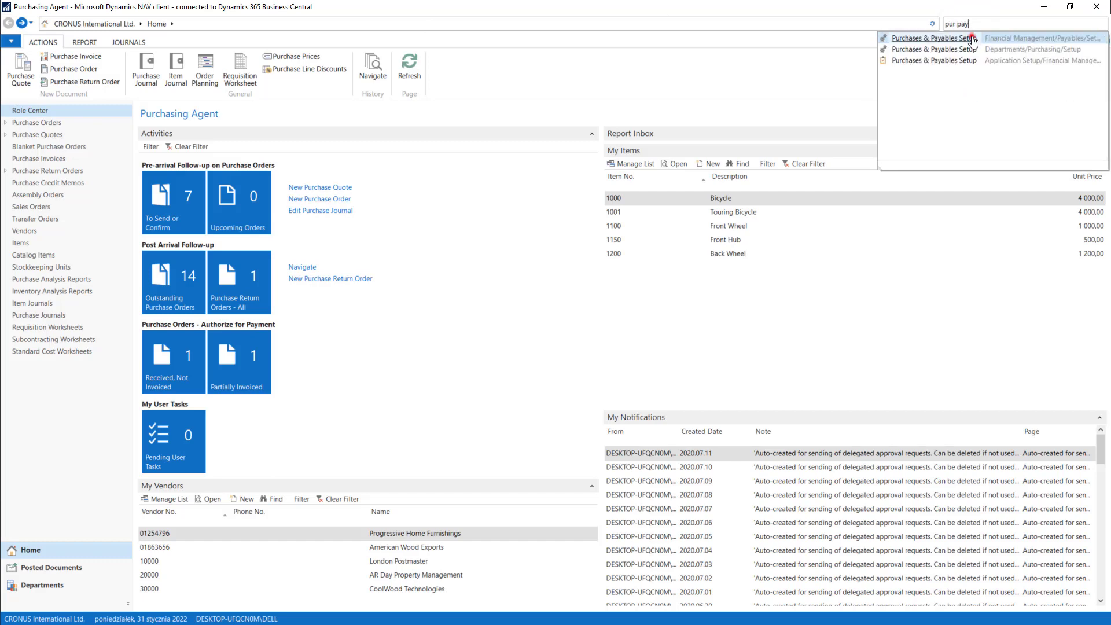
left_click(972, 38)
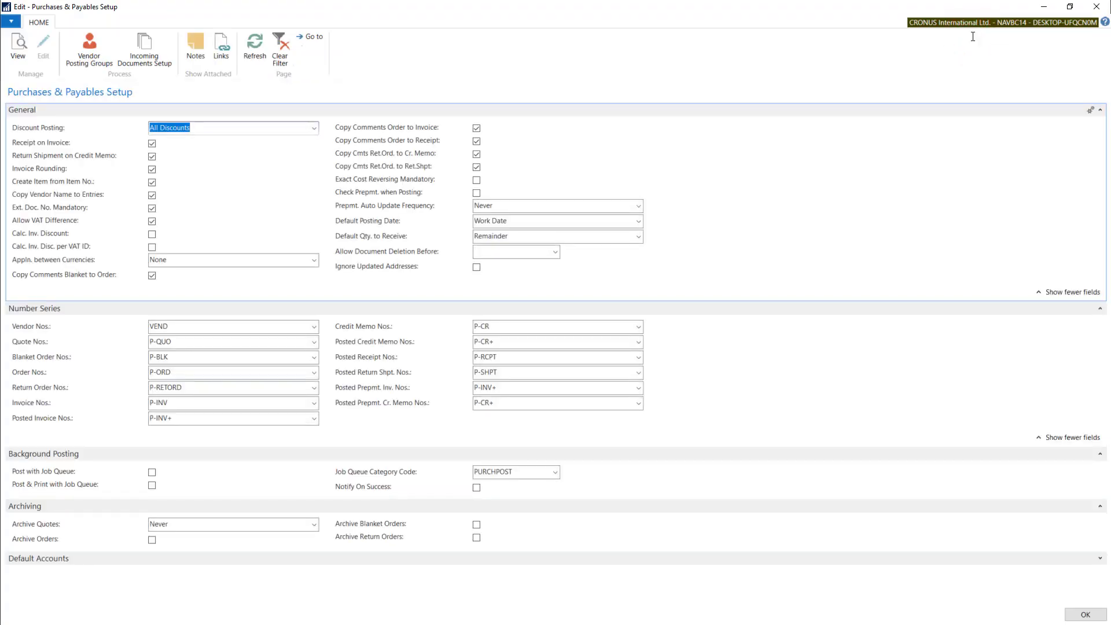
left_click(524, 179)
mouse_move(413, 183)
mouse_move(351, 191)
mouse_move(398, 239)
left_click(527, 222)
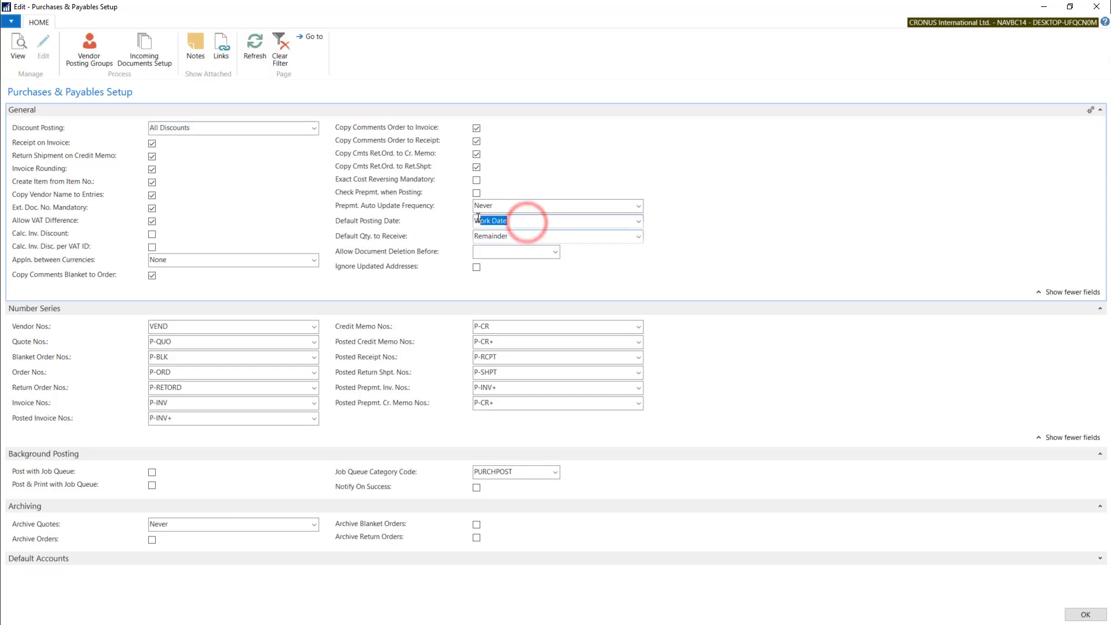
mouse_move(471, 218)
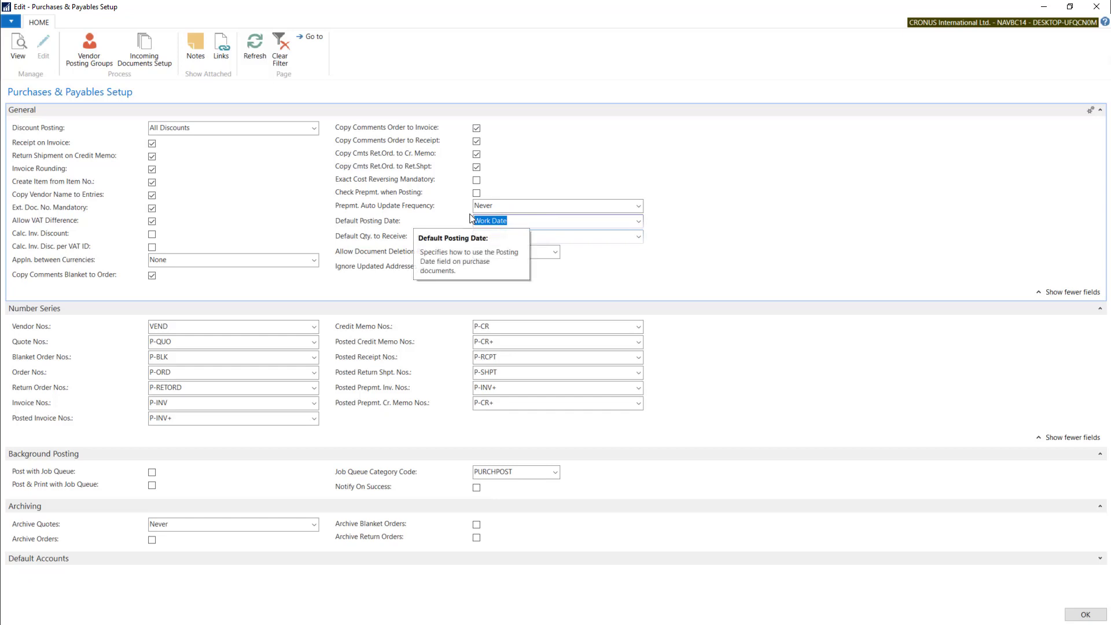
left_click(529, 220)
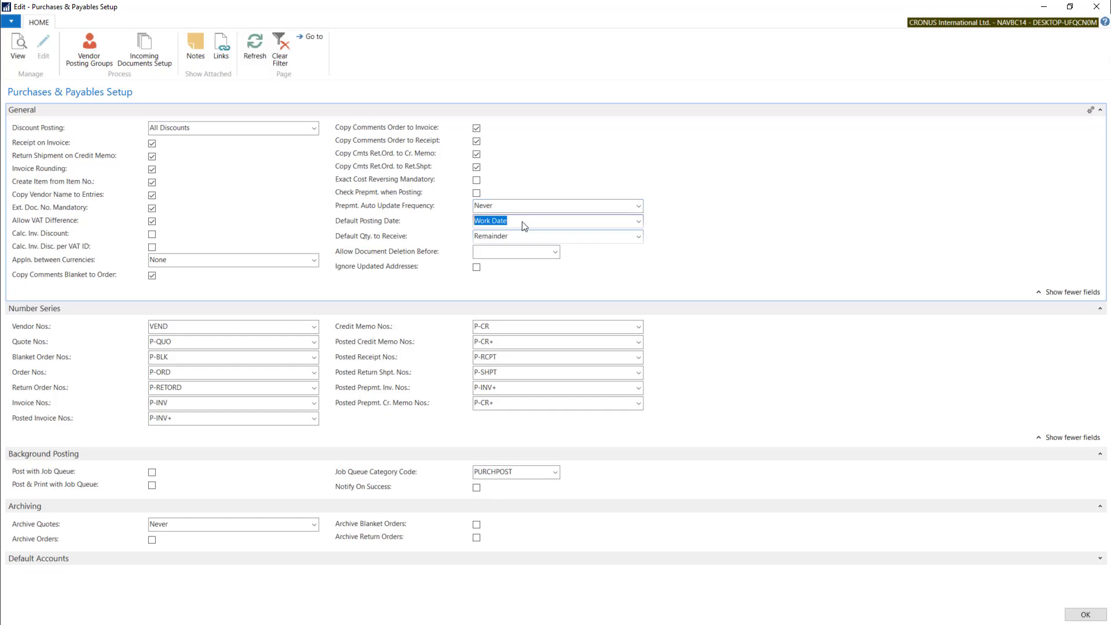
left_click(548, 223)
left_click(641, 221)
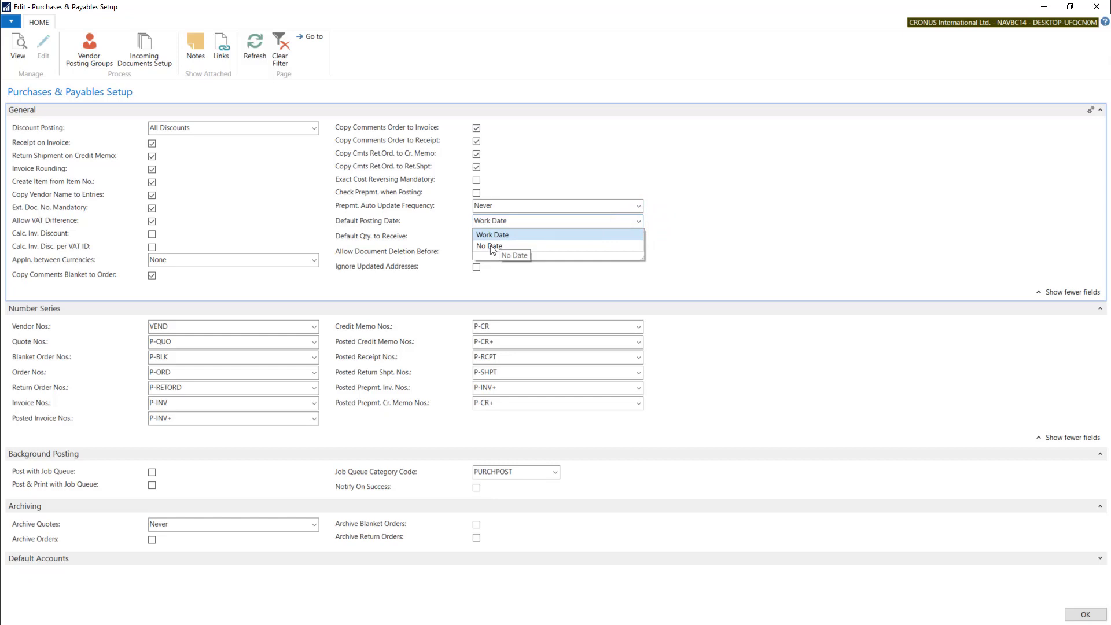
left_click(520, 222)
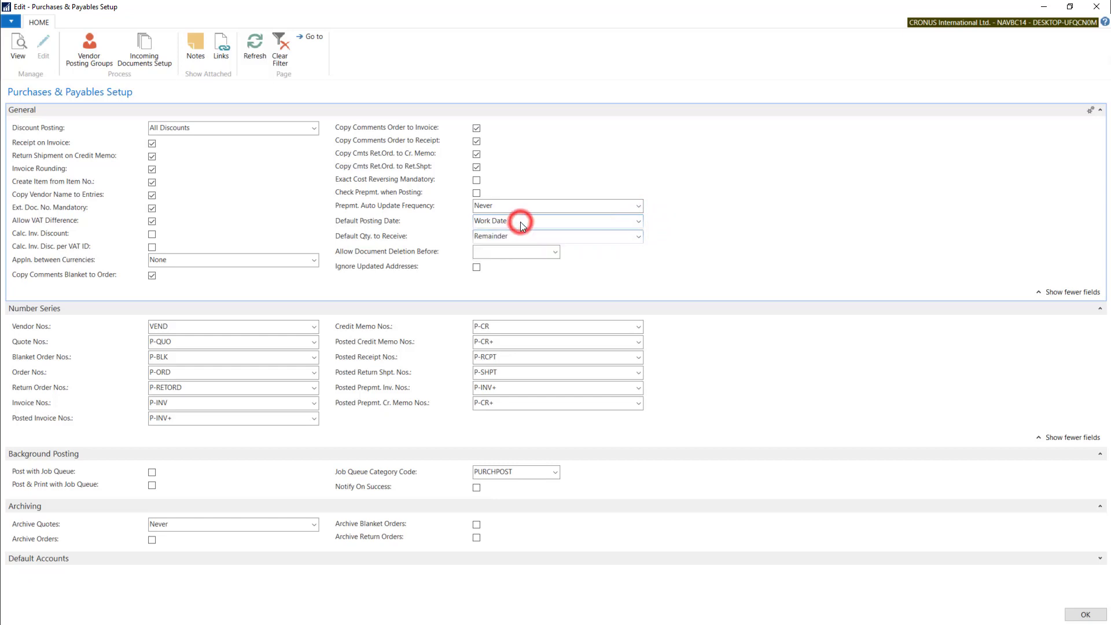
left_click(383, 236)
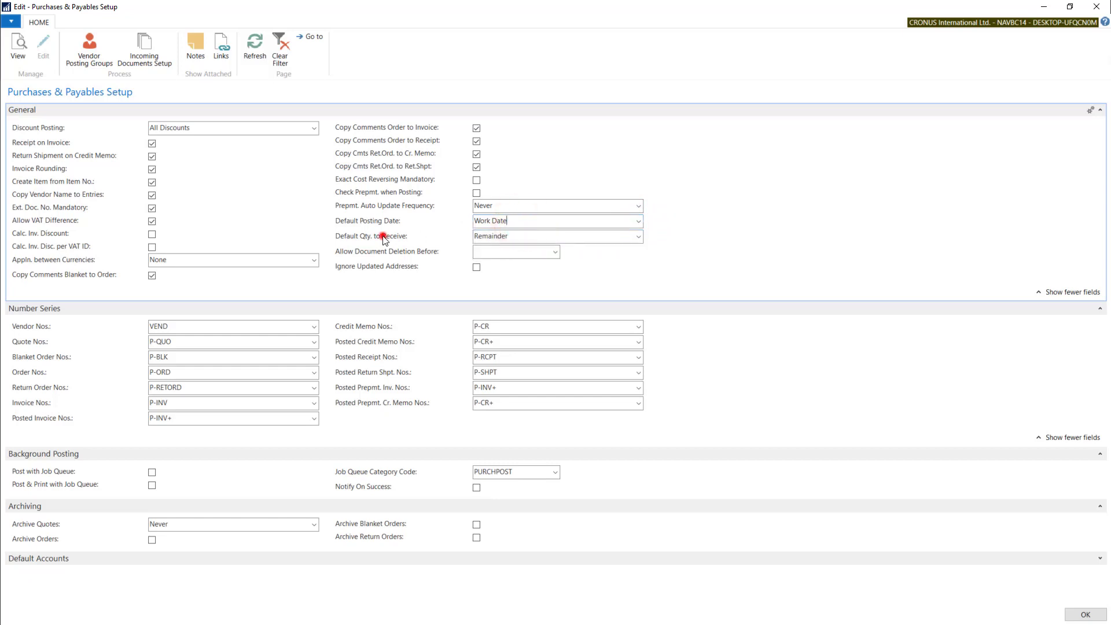
left_click(565, 237)
mouse_move(350, 241)
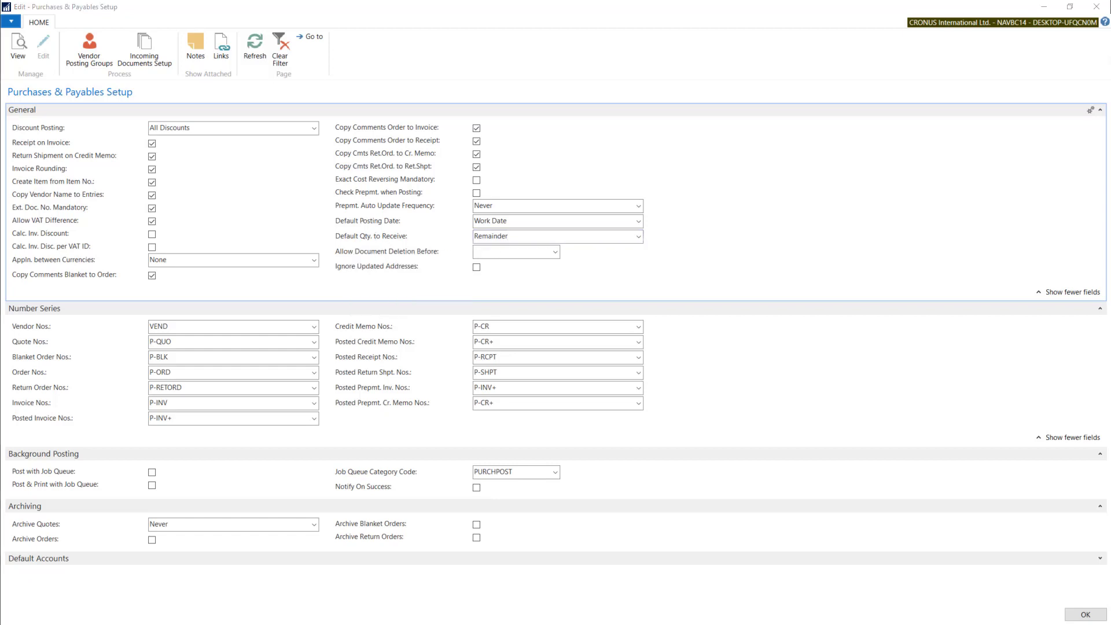
left_click(509, 221)
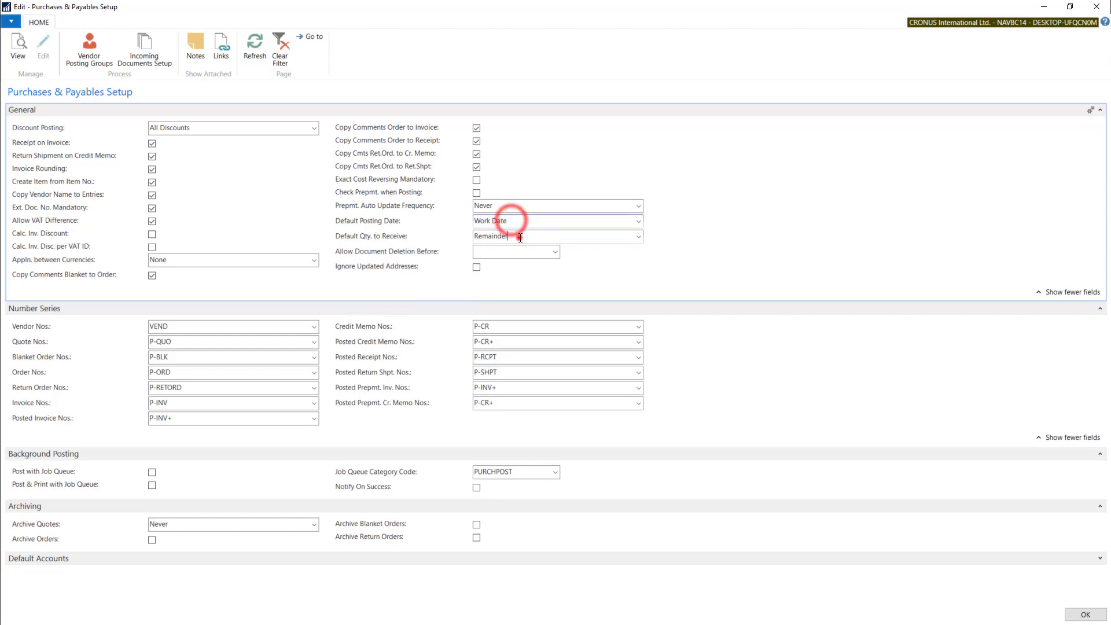
left_click(526, 217)
Close the setup and start a new order from the Purchase Orders list.
left_click(515, 233)
key("Escape")
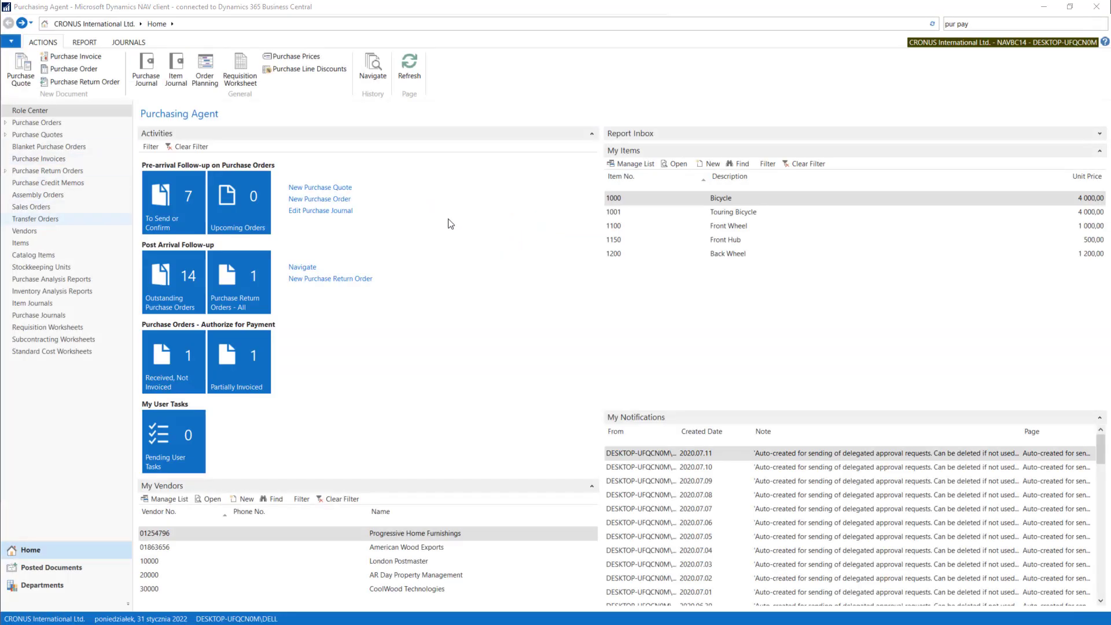
left_click(40, 134)
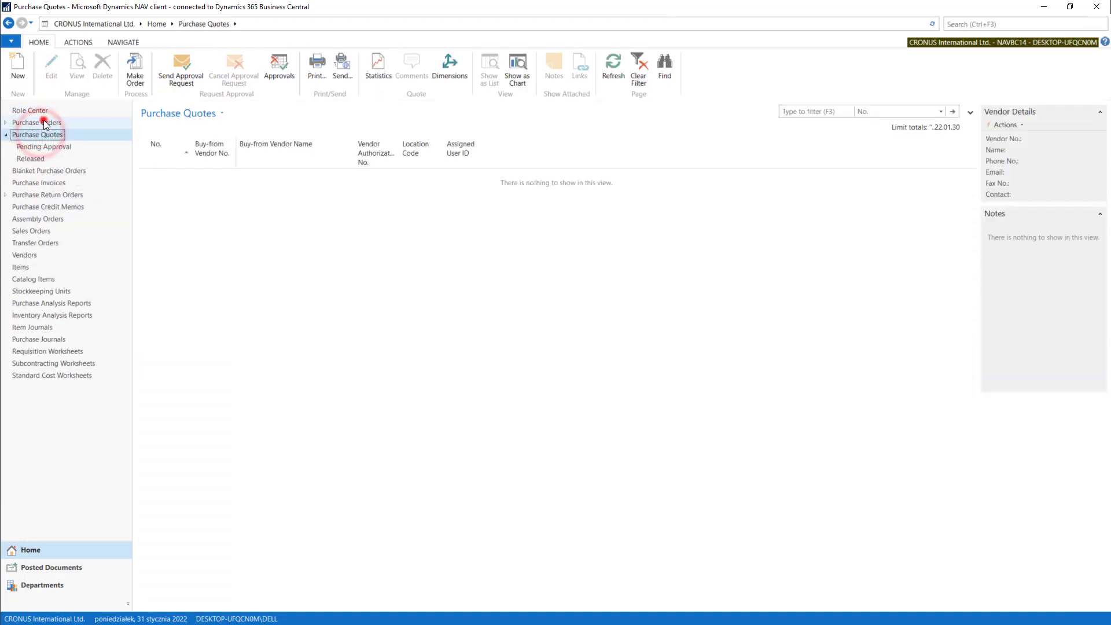
left_click(38, 121)
left_click(18, 65)
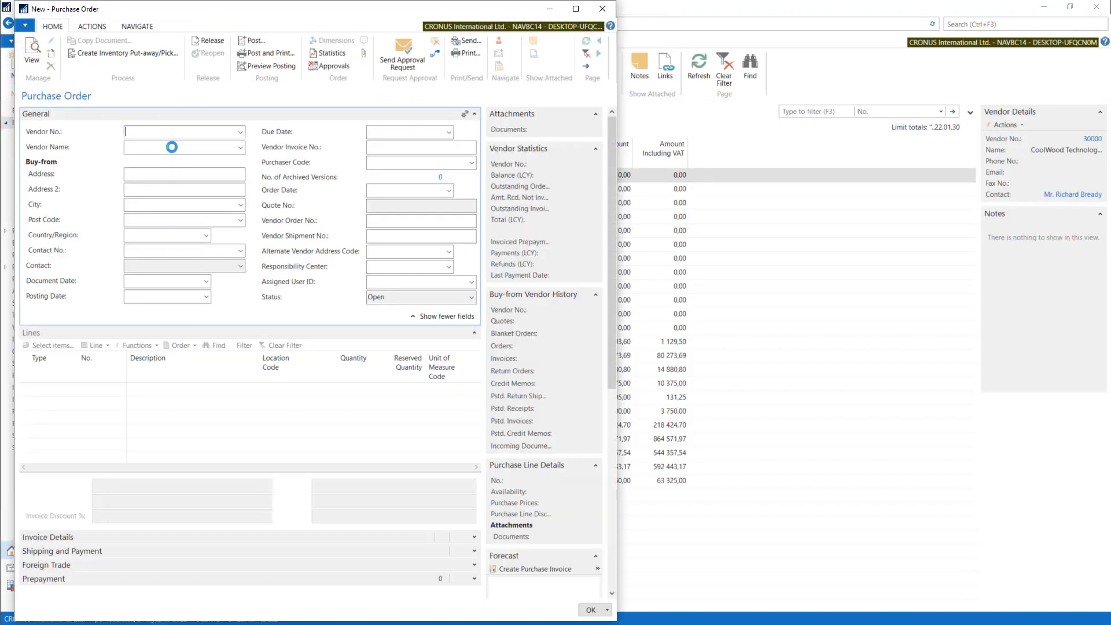
Set vendor London Postmaster on order 106027, check posting date 2022.01.31, and move it aside.
left_click(156, 145)
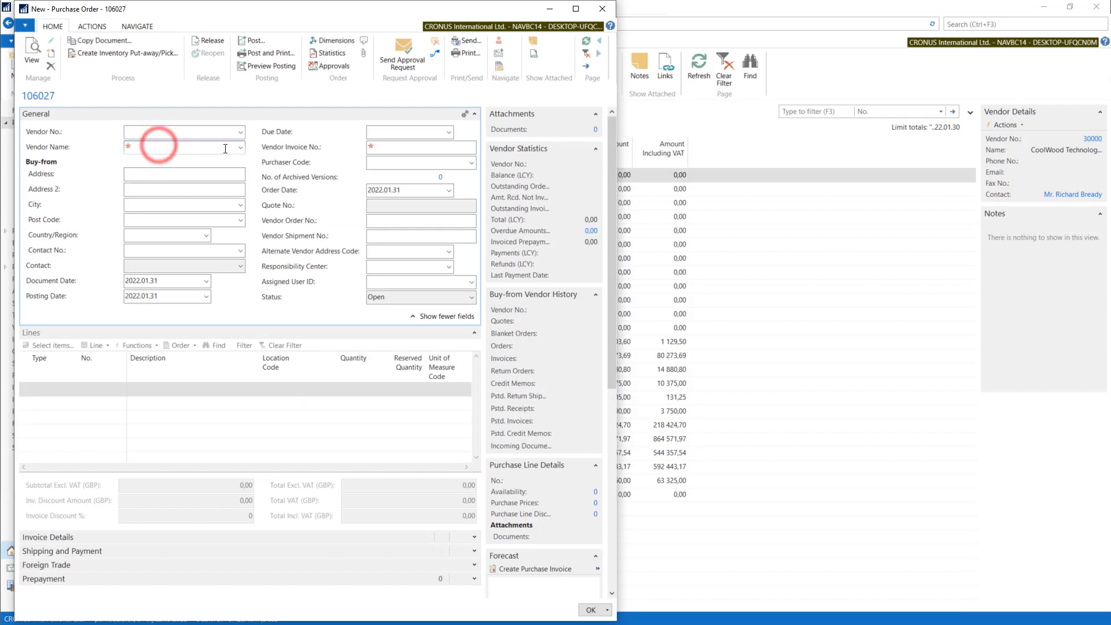
left_click(238, 132)
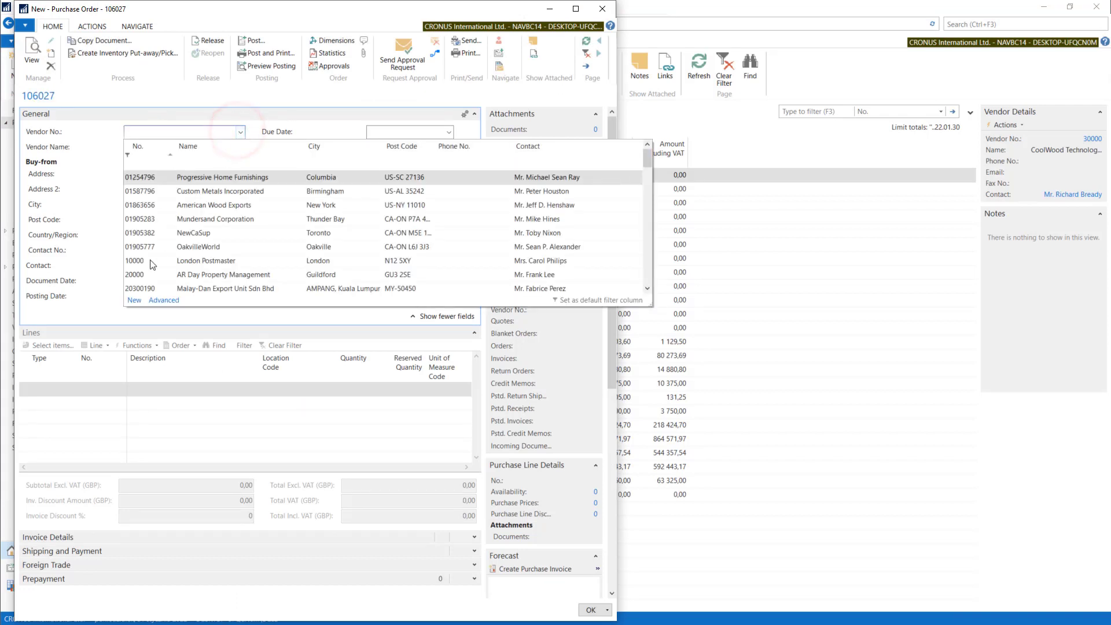
left_click(148, 262)
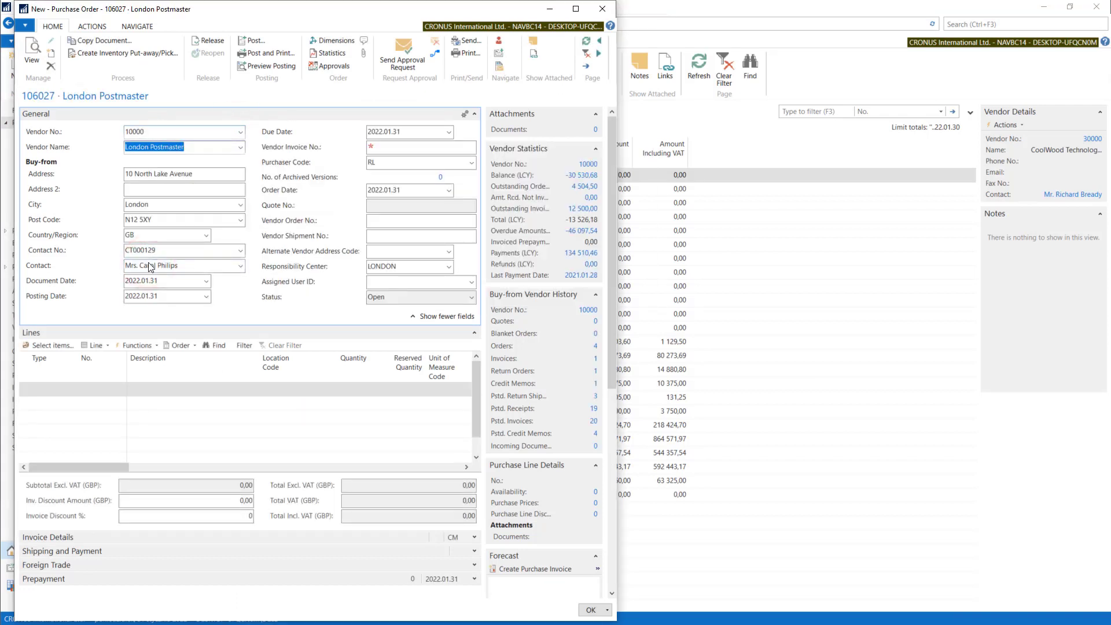
left_click(46, 299)
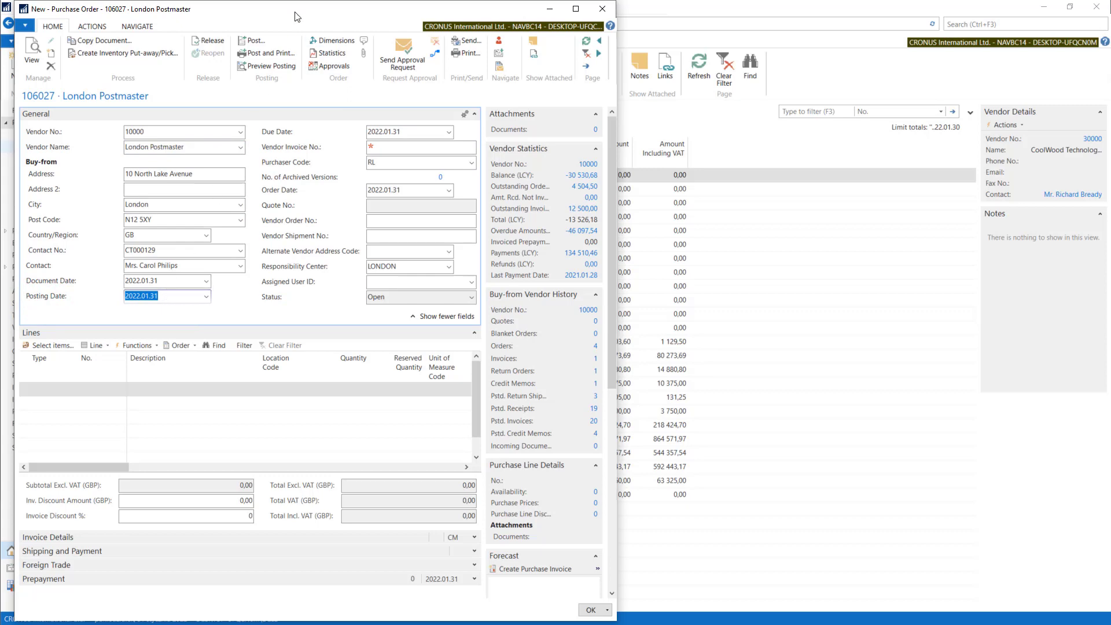
left_click_drag(294, 15, 665, 27)
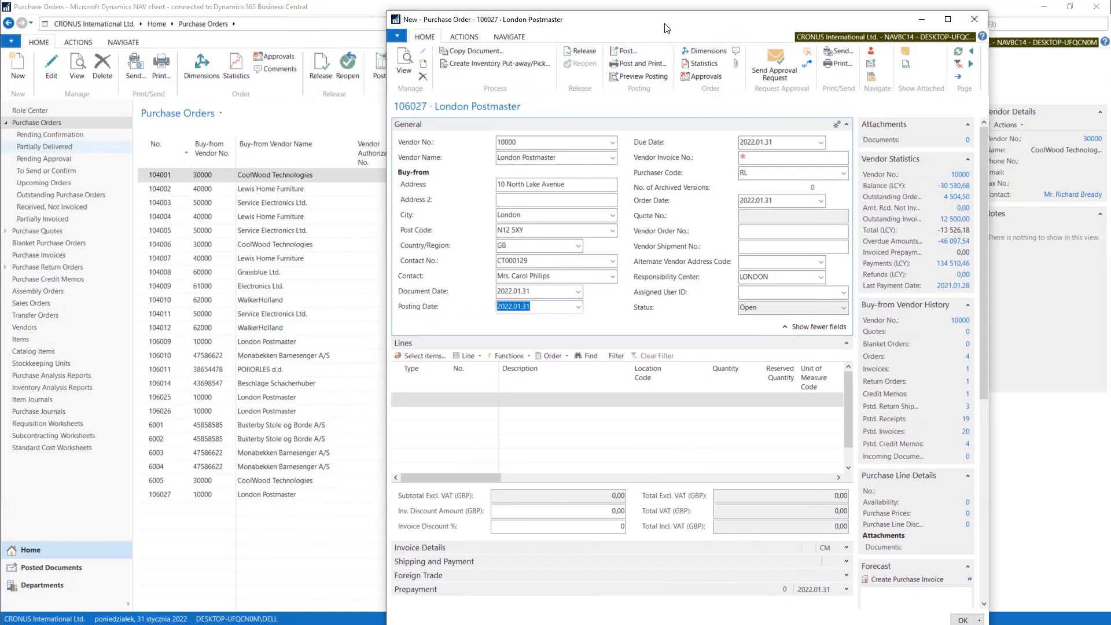
Add an Item line for 1968-W with quantity 122 to order 106027.
left_click(422, 400)
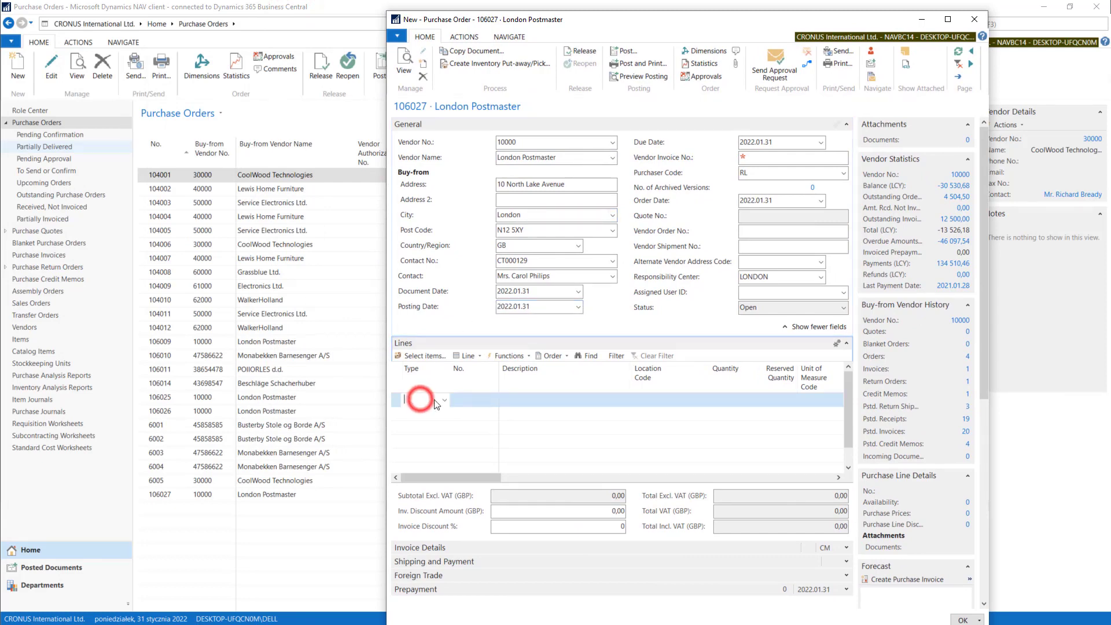
left_click(442, 400)
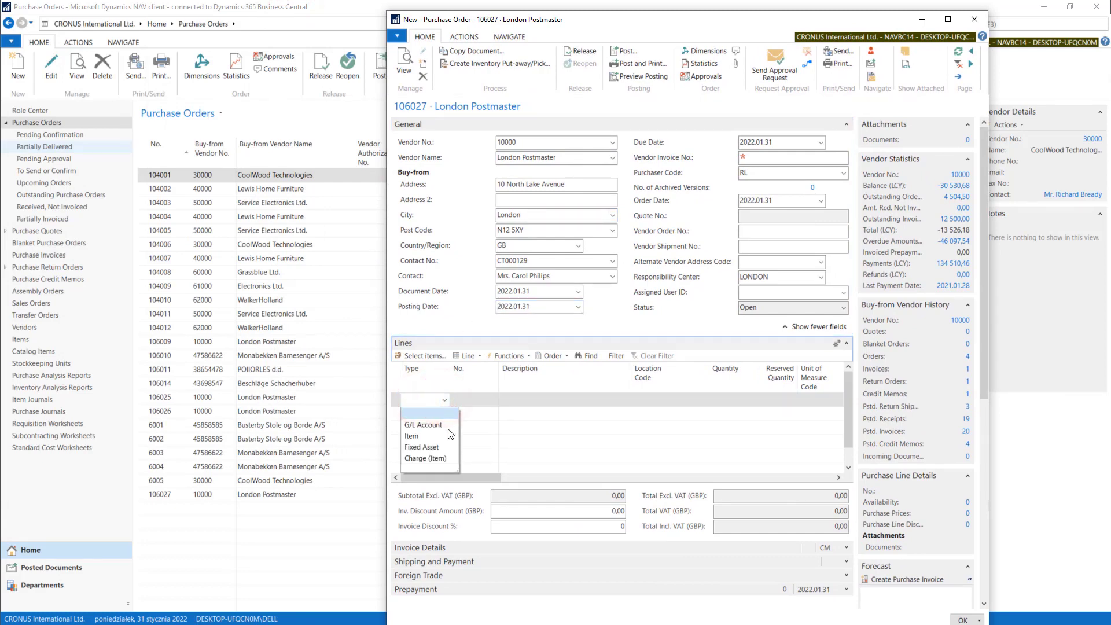
left_click(425, 437)
left_click(493, 400)
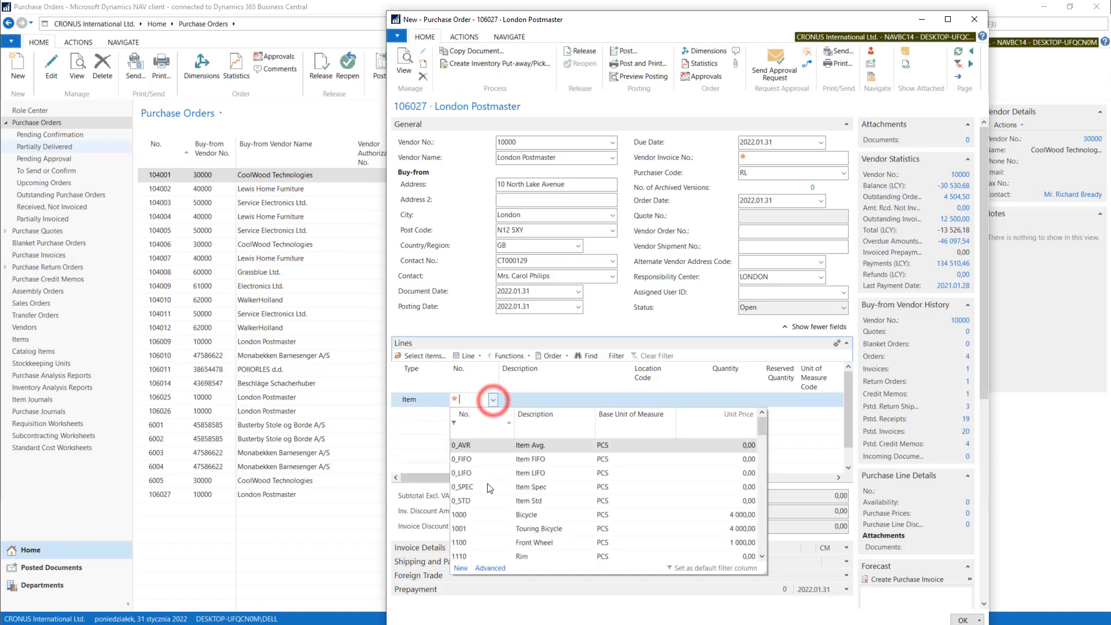
scroll(463, 510, "down", 15)
left_click(470, 483)
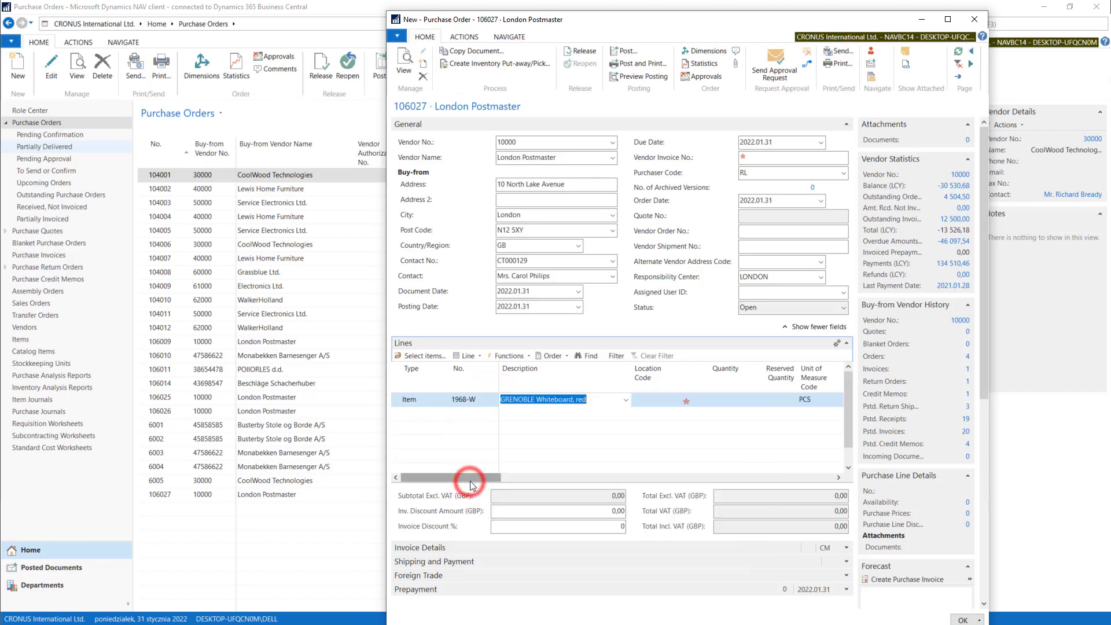
left_click_drag(474, 476, 510, 478)
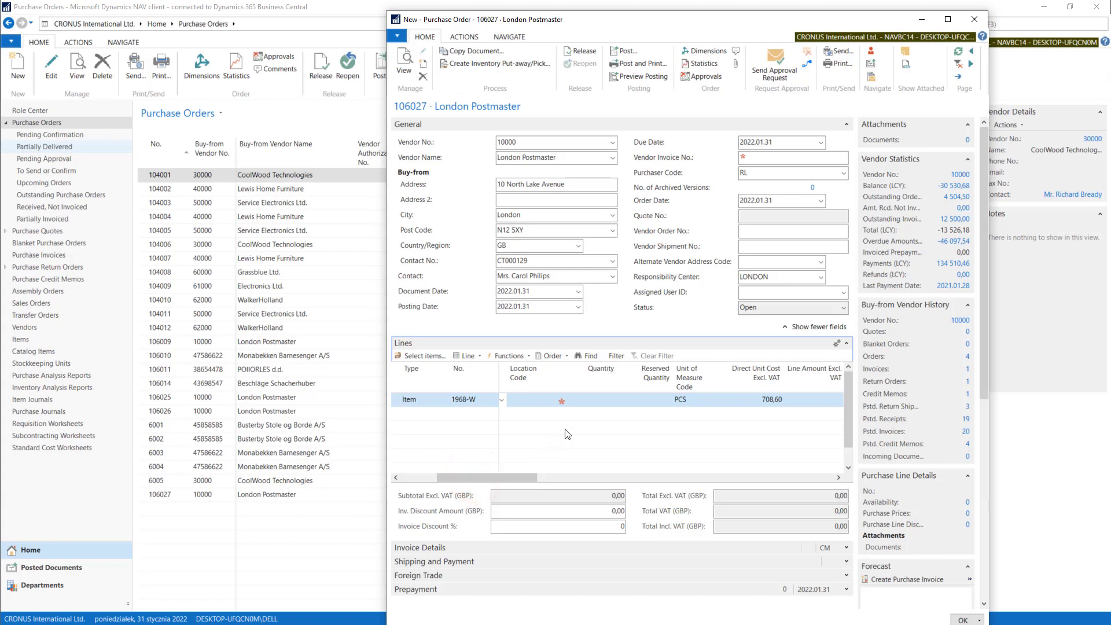
left_click(599, 403)
type("122")
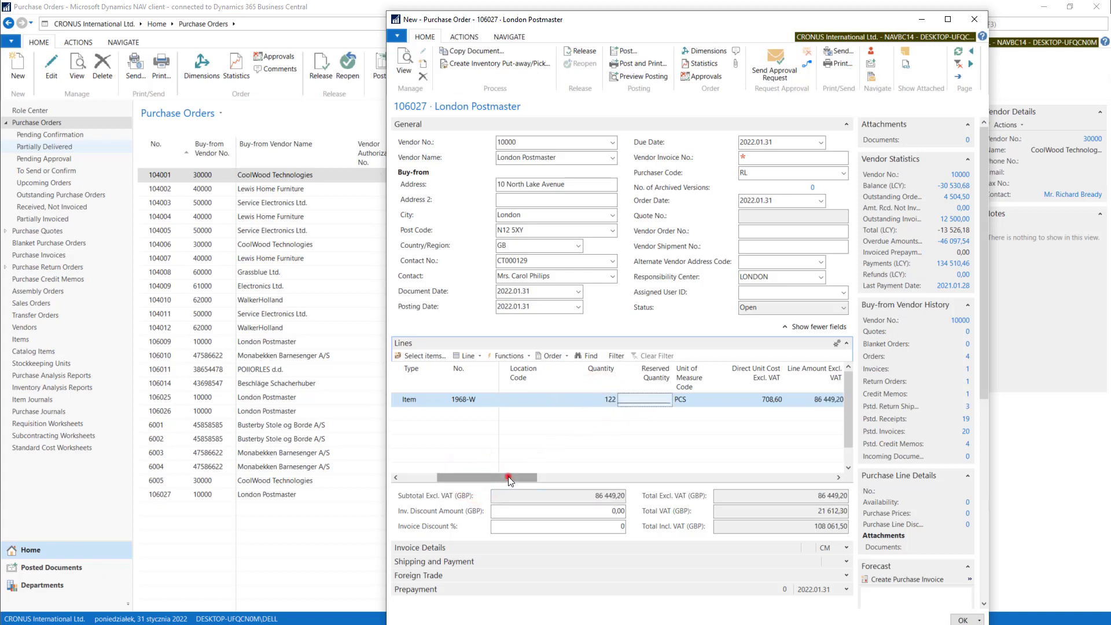
Confirm the line's Qty. to Receive and Qty. to Invoice both show 122.
left_click_drag(509, 477, 579, 481)
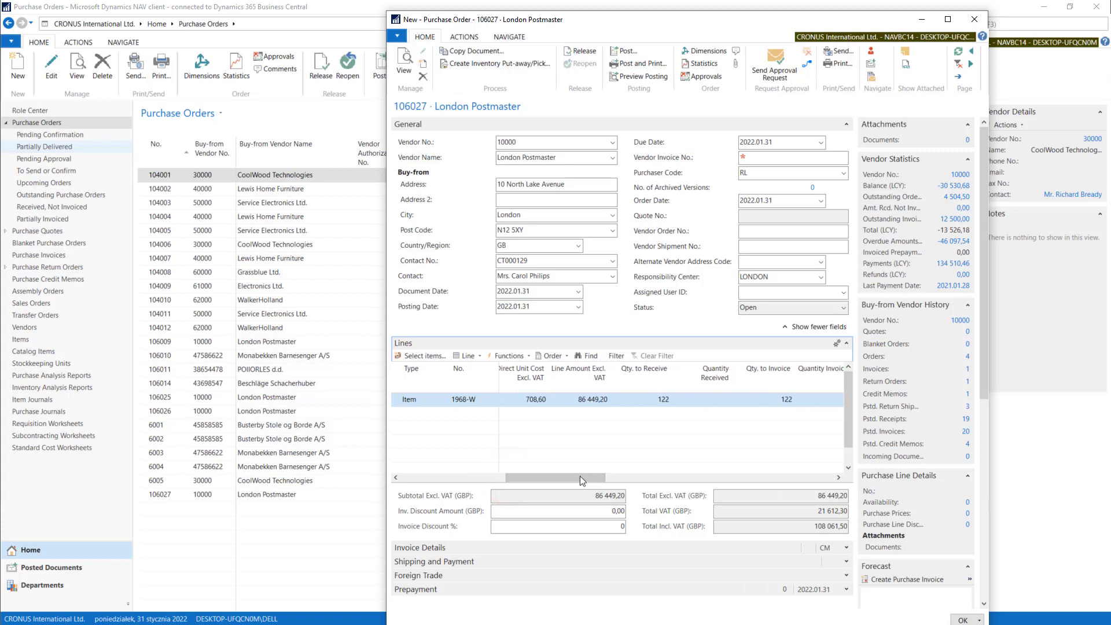
left_click(658, 400)
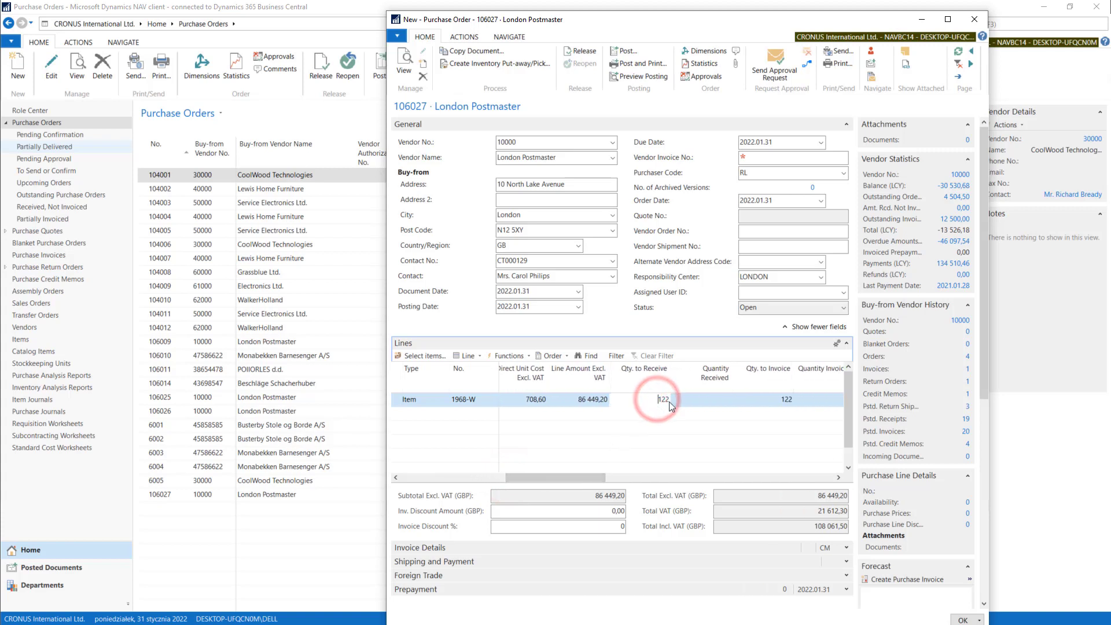
left_click_drag(578, 477, 450, 479)
left_click(671, 400)
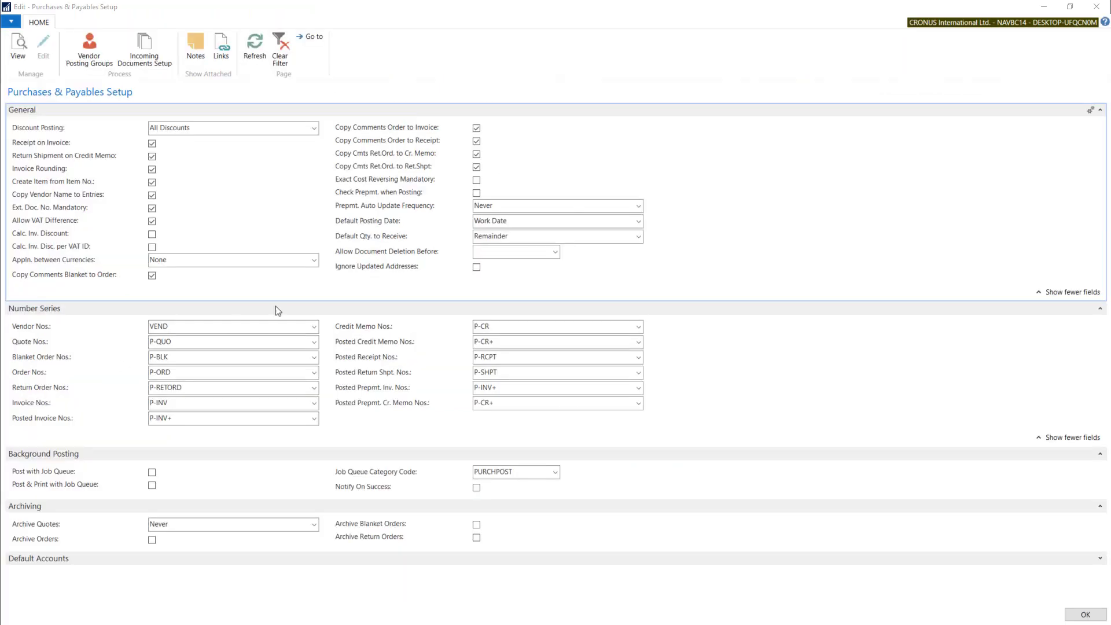
Change Default Posting Date to No Date and Default Qty. to Receive to Blank in the setup.
left_click(511, 220)
left_click(638, 220)
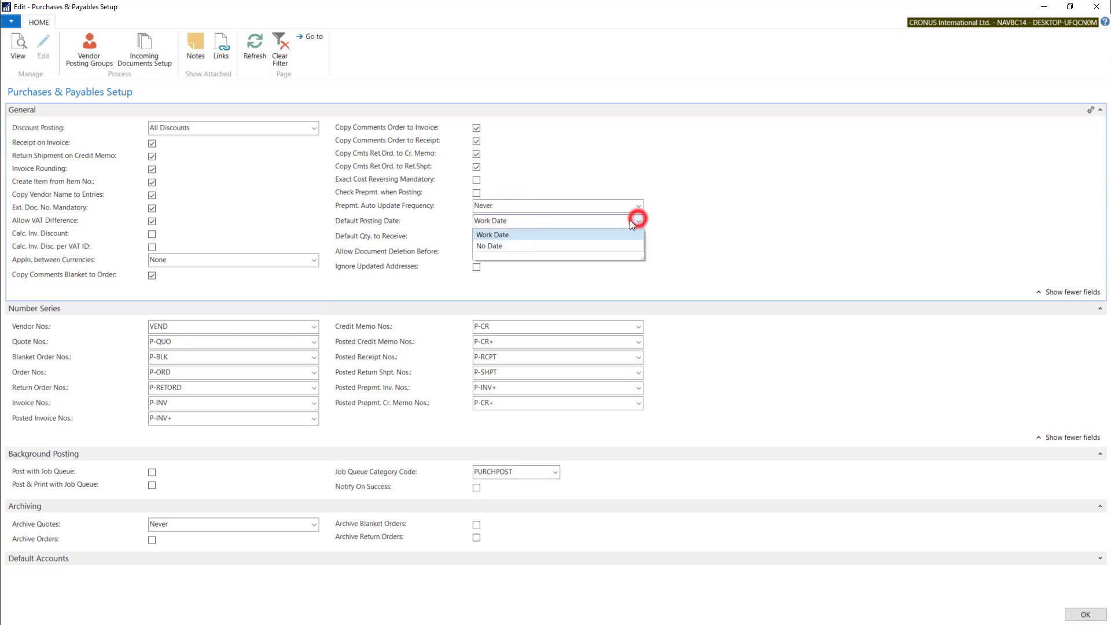
left_click(491, 246)
left_click(503, 221)
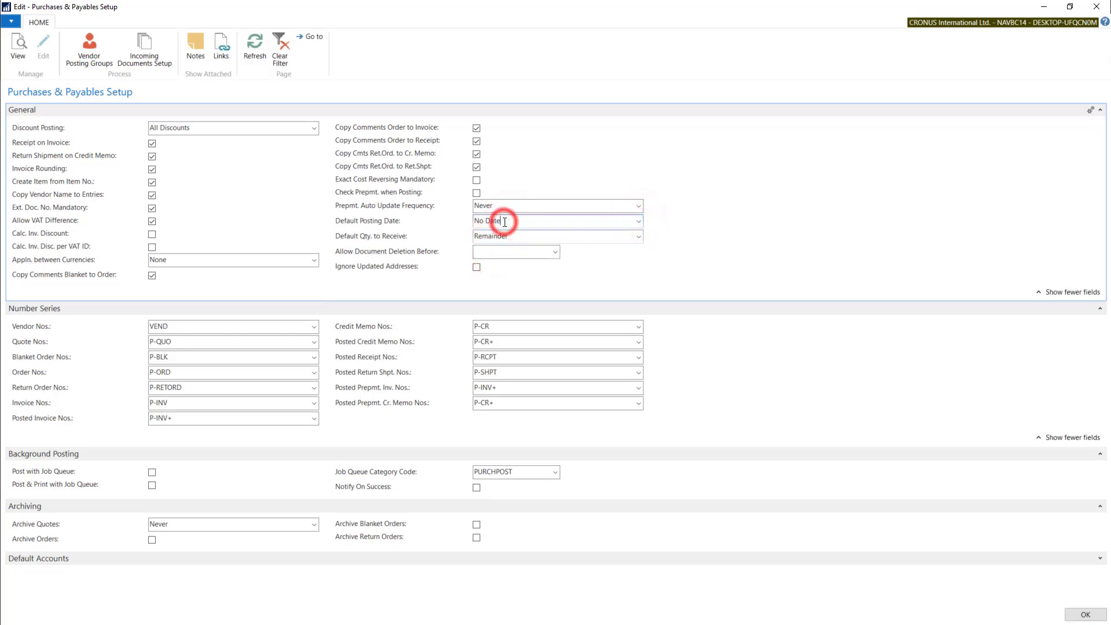
left_click(365, 242)
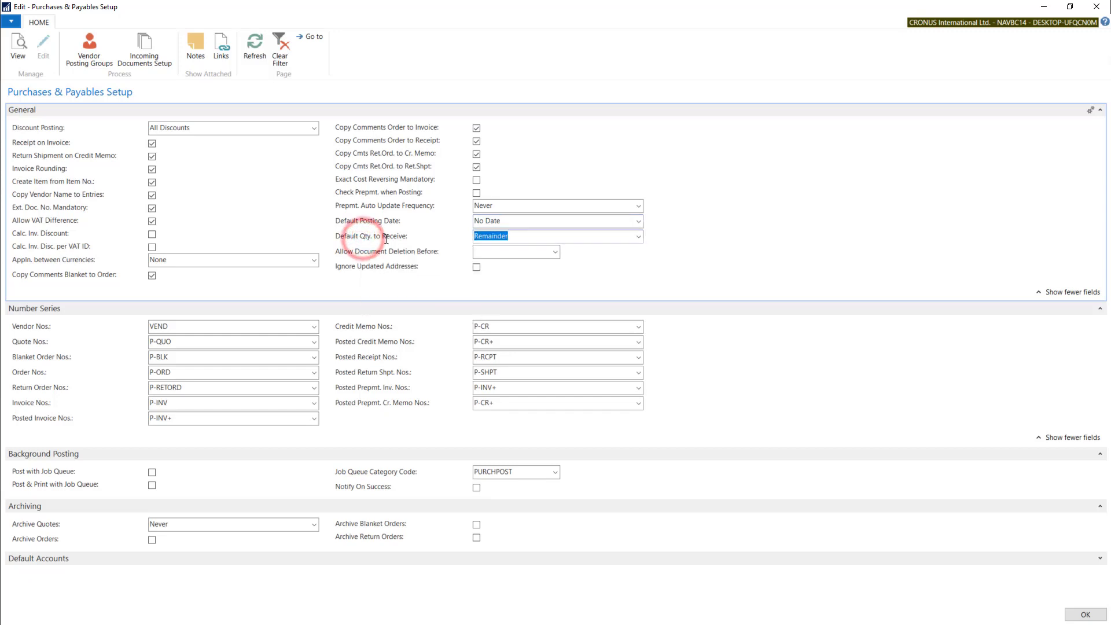
left_click(638, 237)
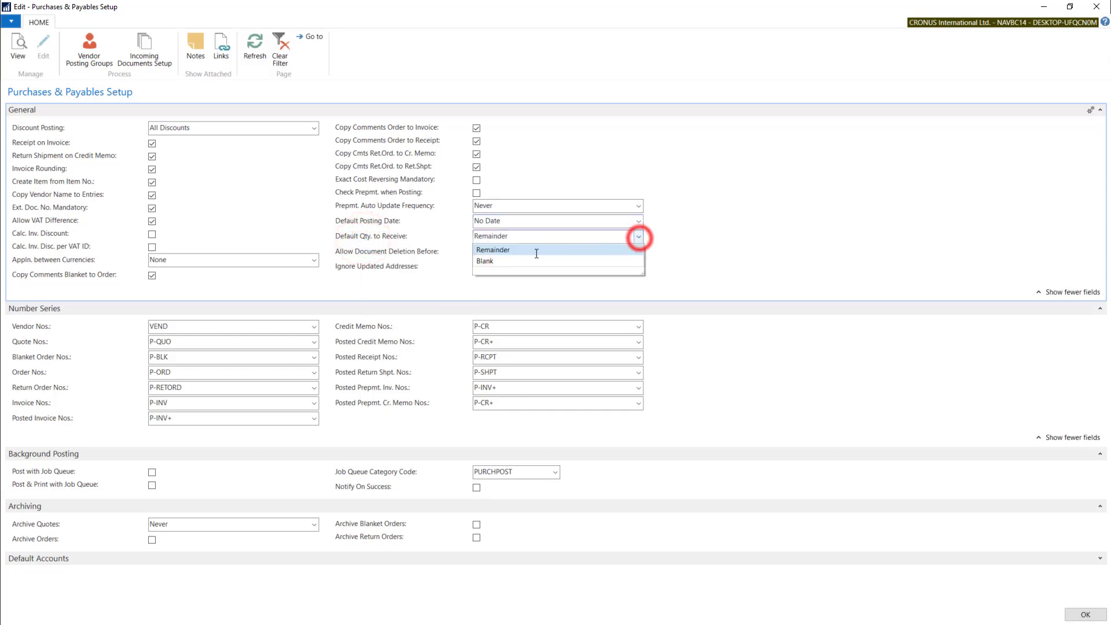
left_click(486, 261)
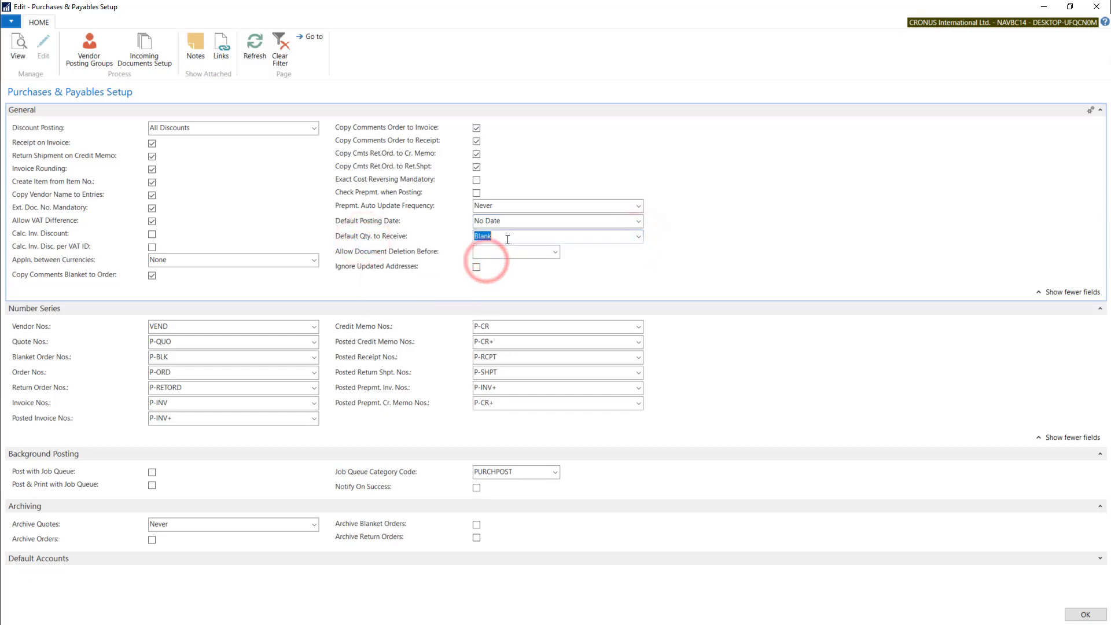
left_click(530, 222)
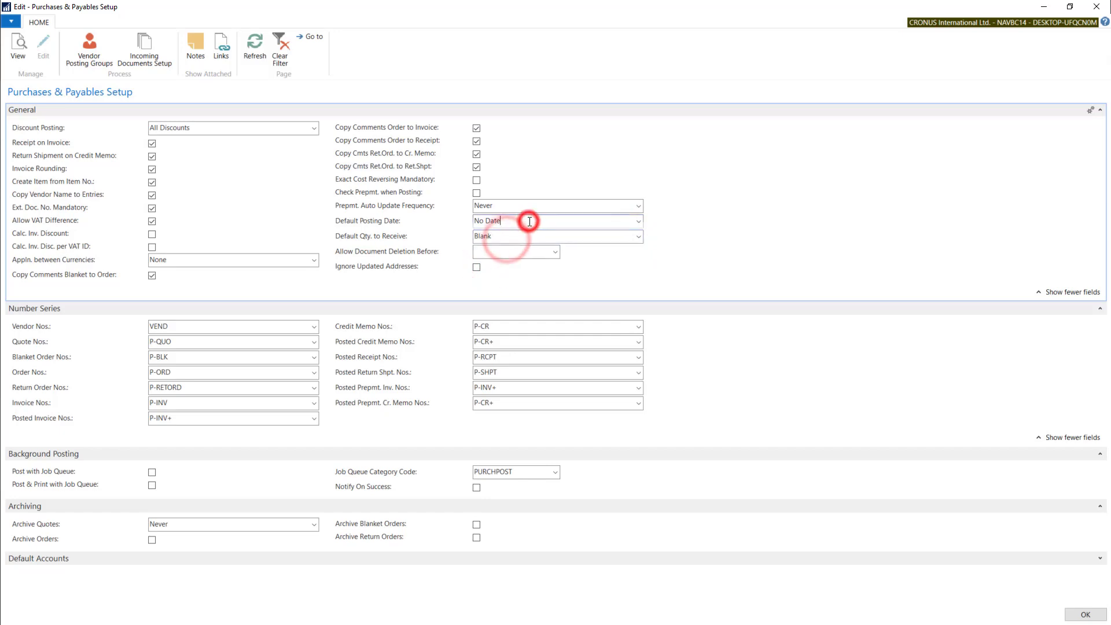
Save the setup and create order 106028 for vendor NewCaSup with a blank posting date.
left_click(1085, 615)
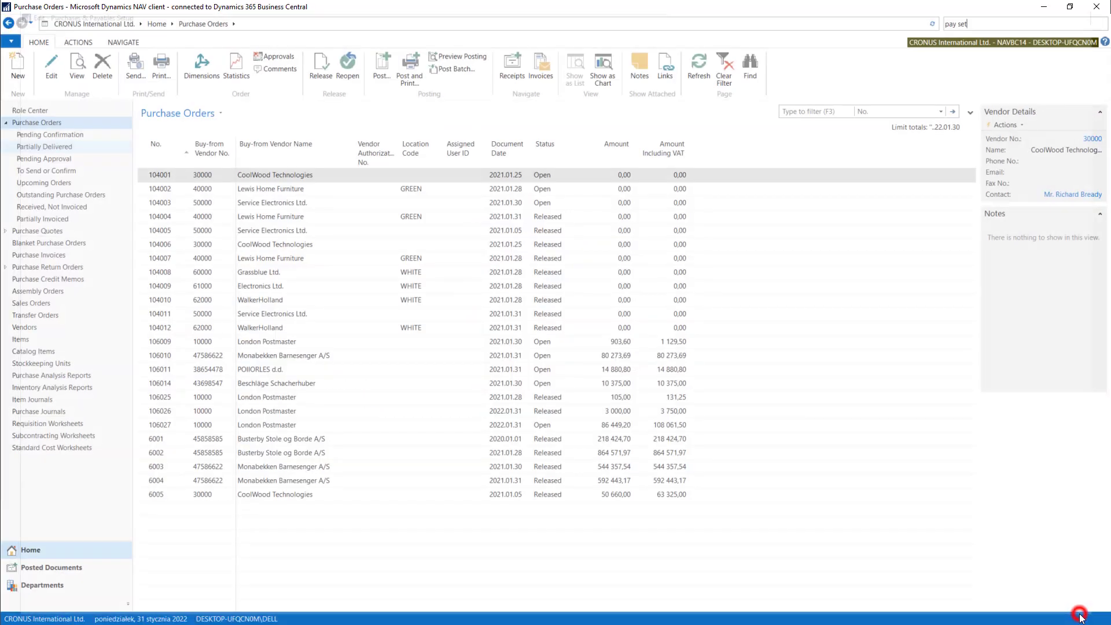
left_click(20, 68)
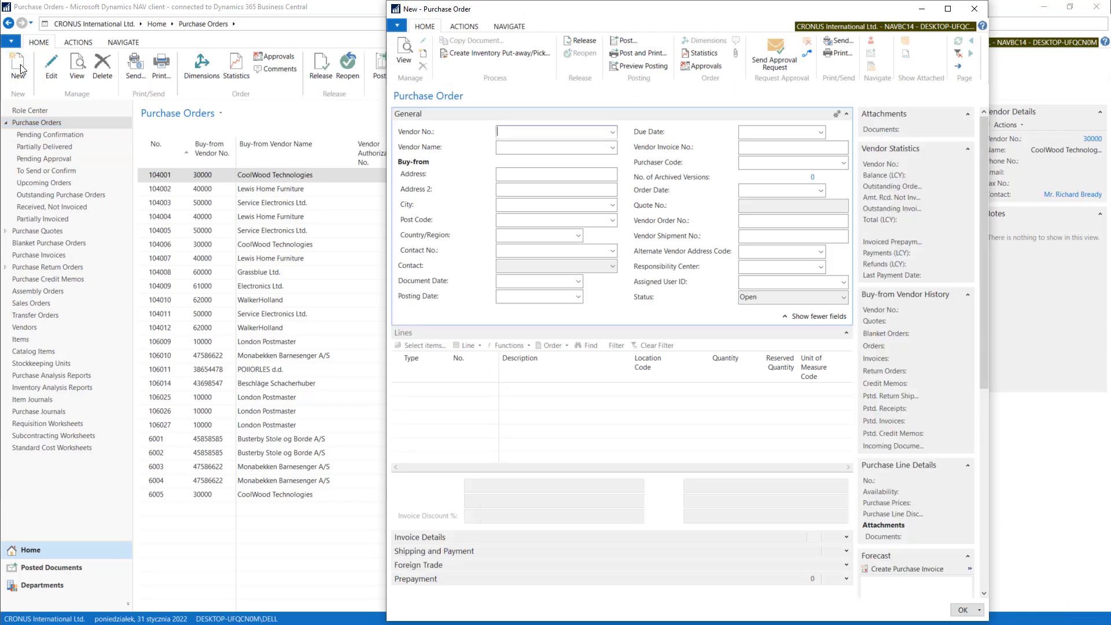
left_click(613, 148)
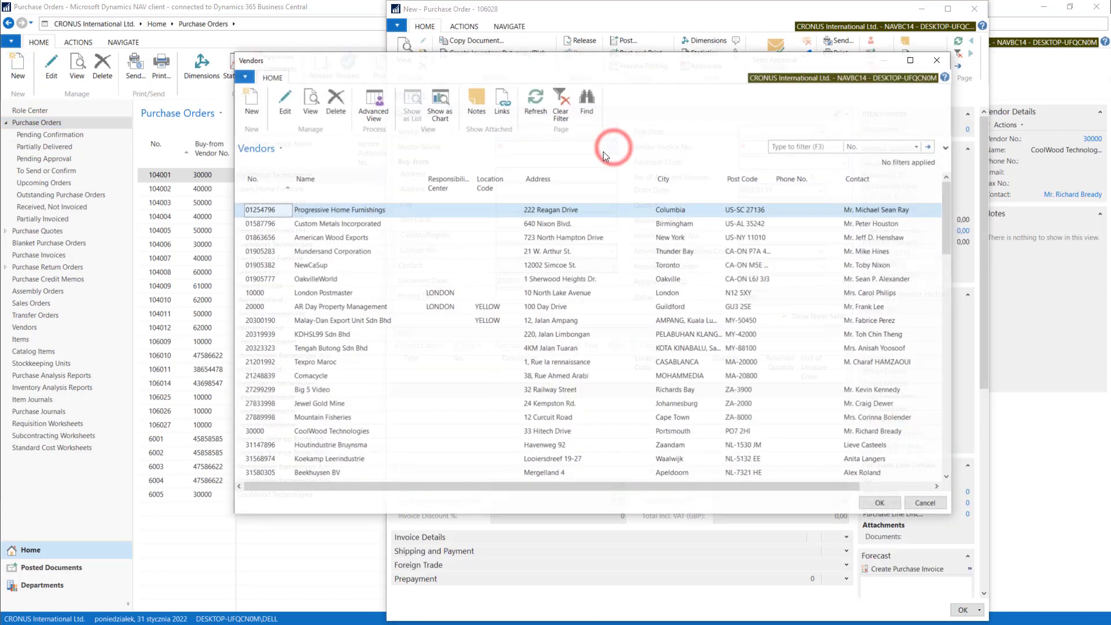
left_click(321, 266)
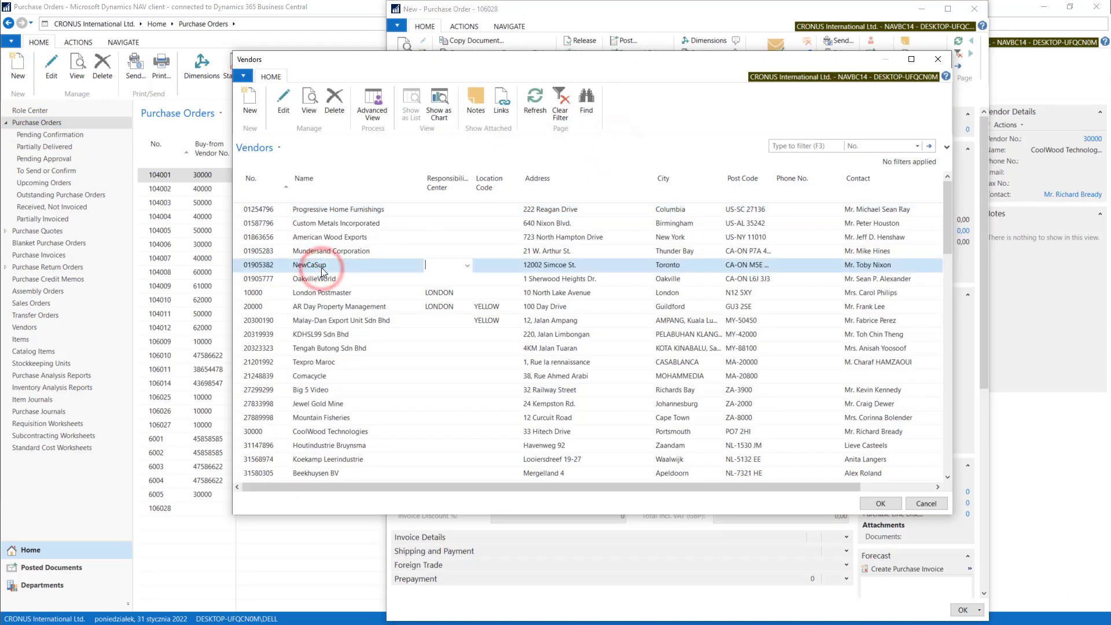
left_click(321, 267)
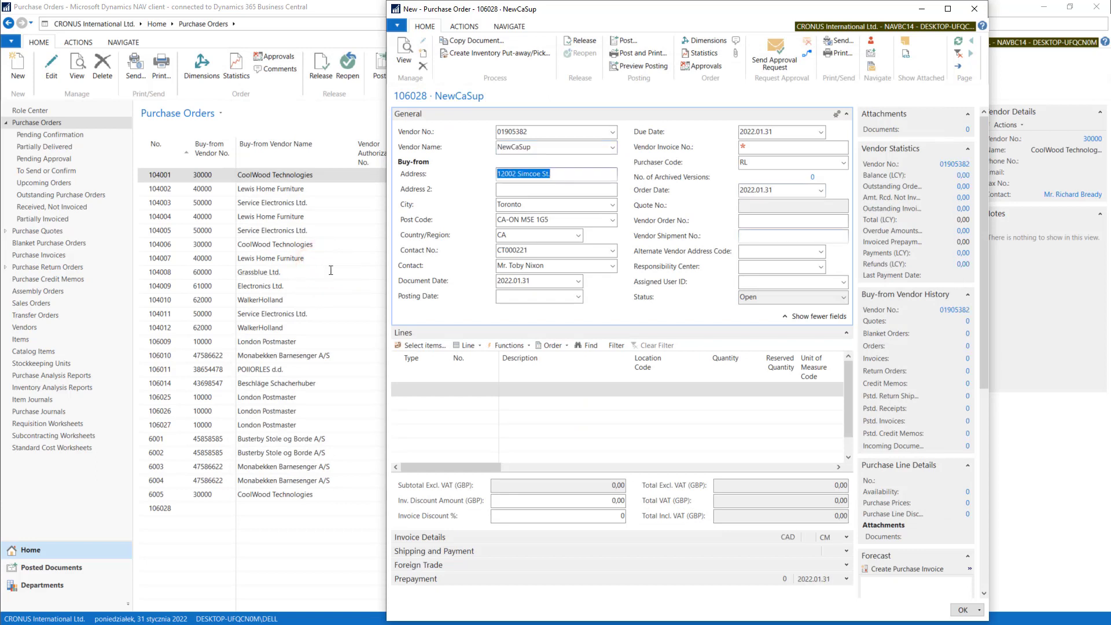
left_click(417, 296)
left_click(520, 297)
Add an Item line for 1965-W, quantity 33, and check its receive and invoice quantities.
left_click(425, 387)
left_click(445, 389)
left_click(427, 426)
left_click(493, 389)
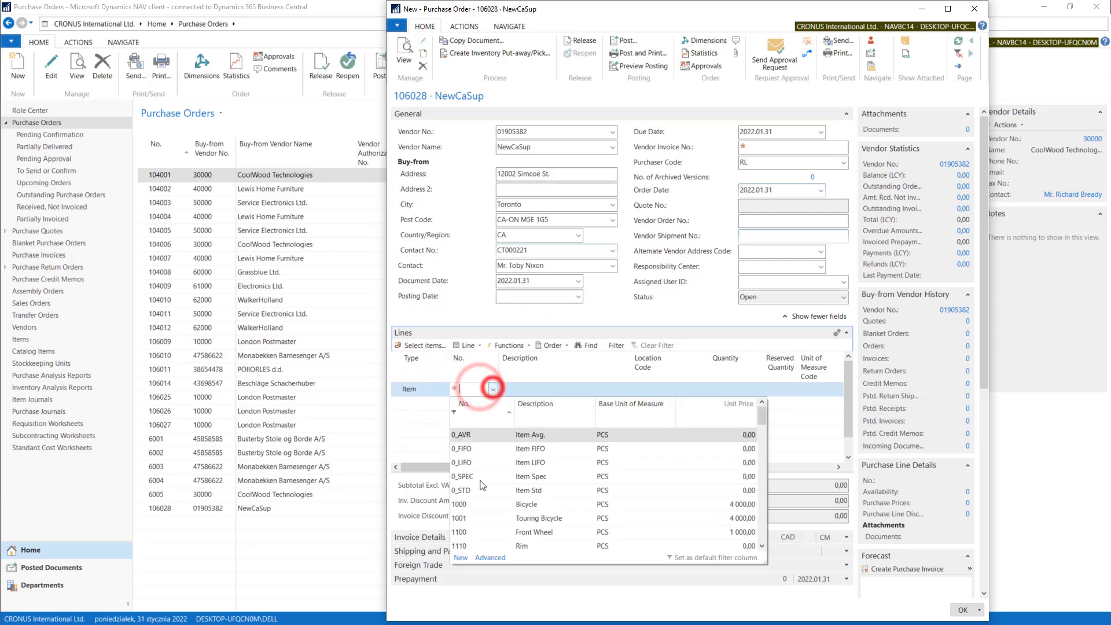
scroll(480, 489, "down", 10)
left_click(479, 485)
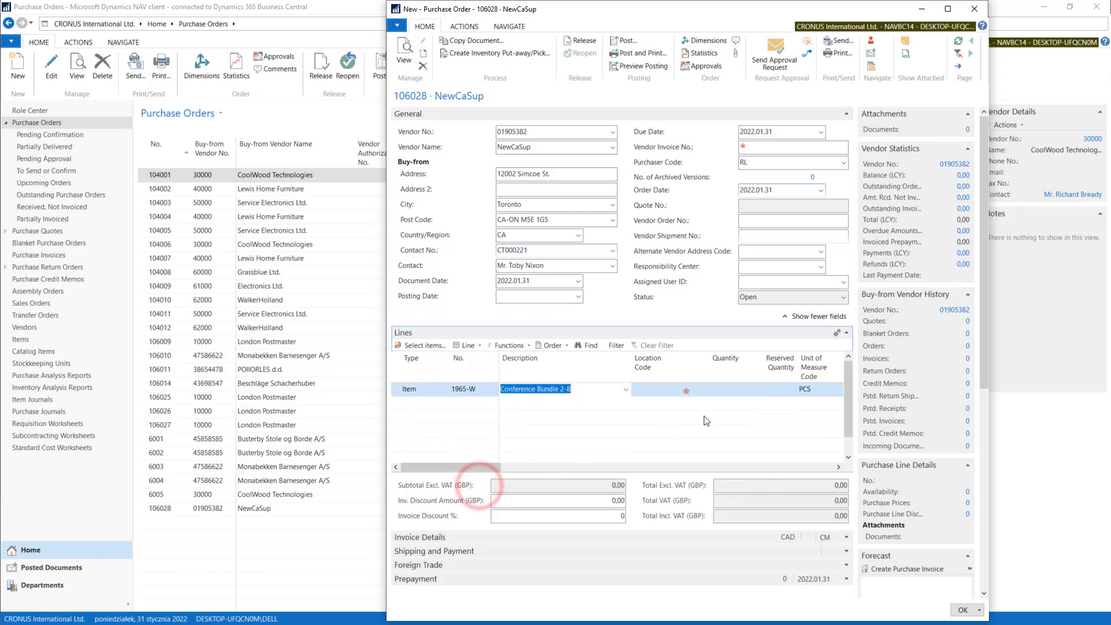
key("Tab")
key("Tab")
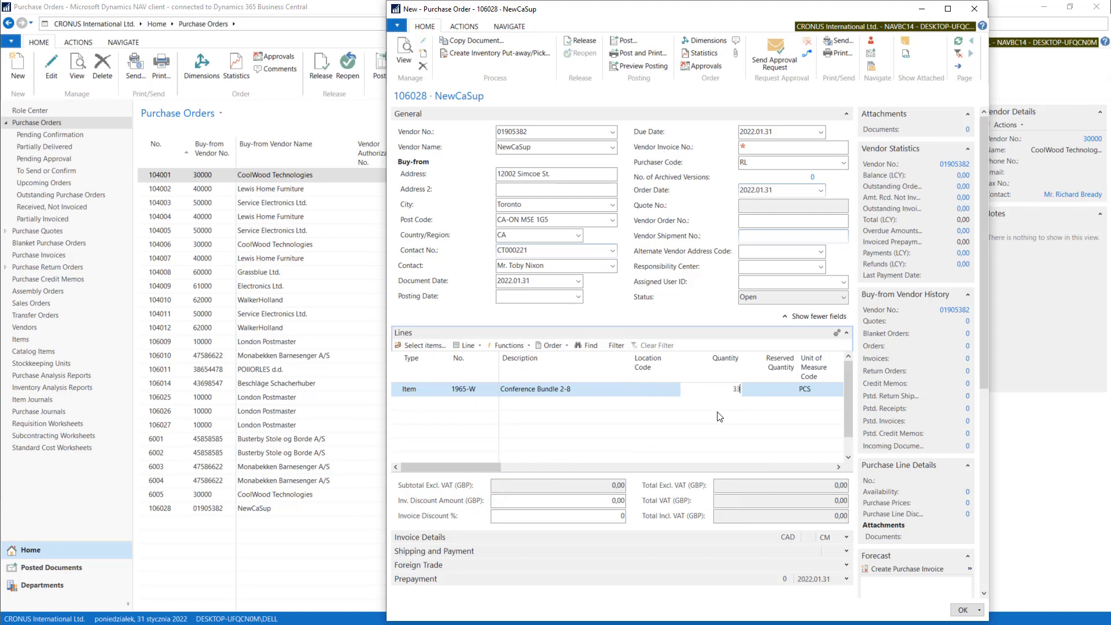
left_click_drag(474, 466, 611, 457)
left_click(693, 390)
left_click(640, 389)
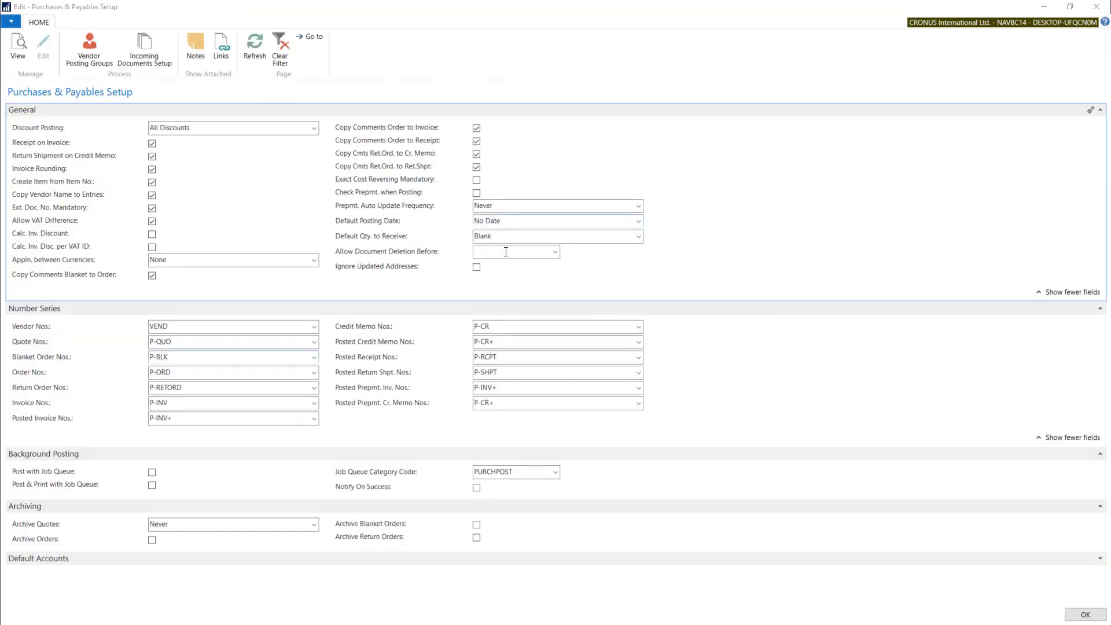
left_click(505, 252)
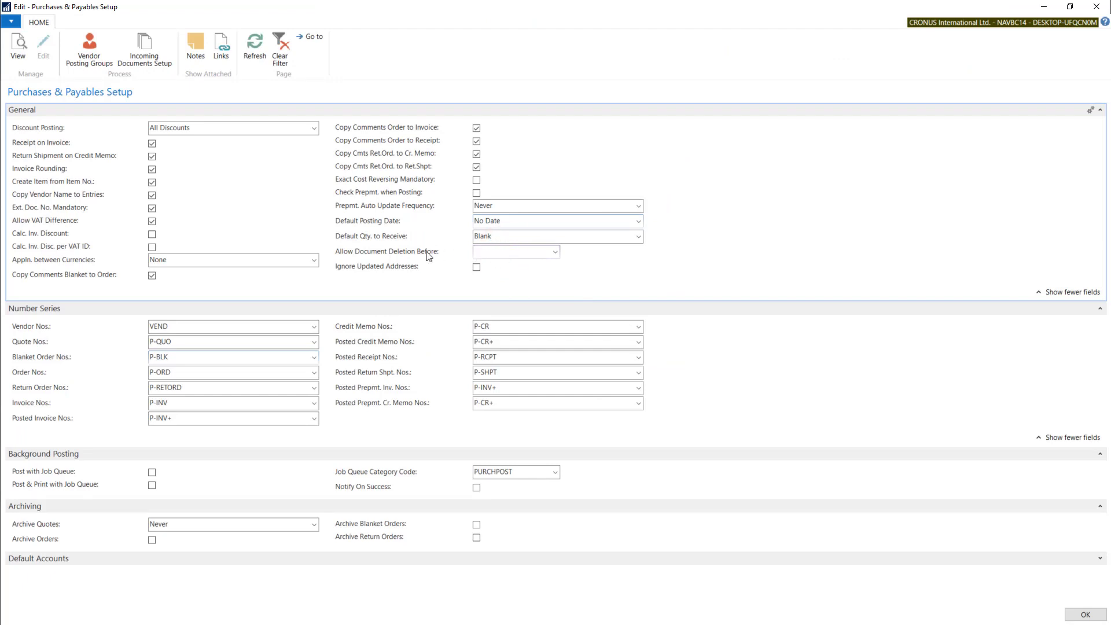
mouse_move(350, 256)
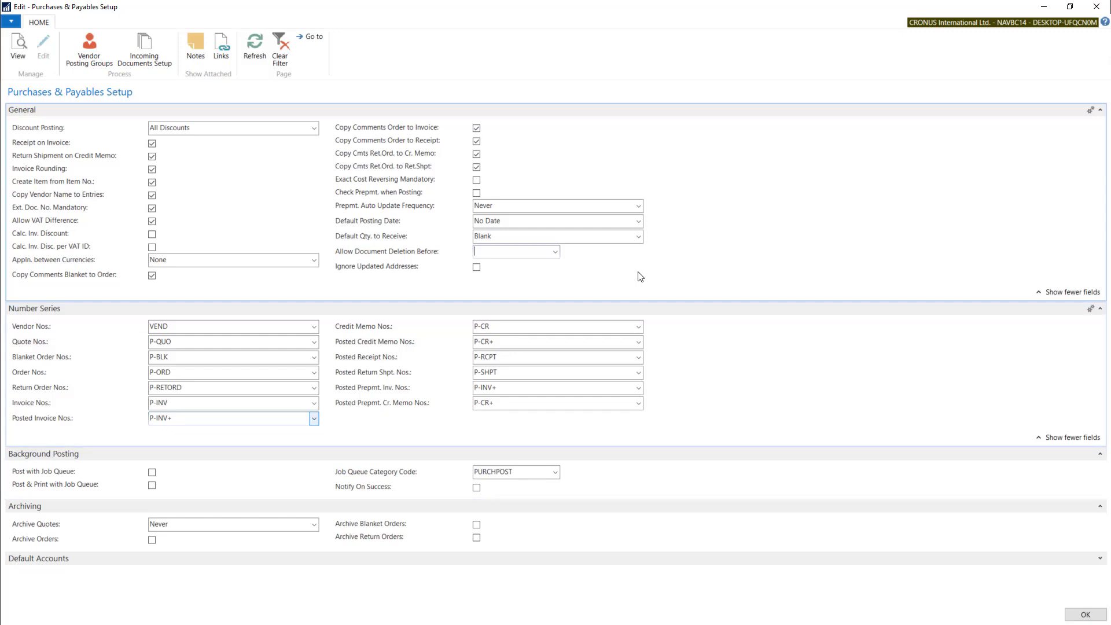
left_click(25, 328)
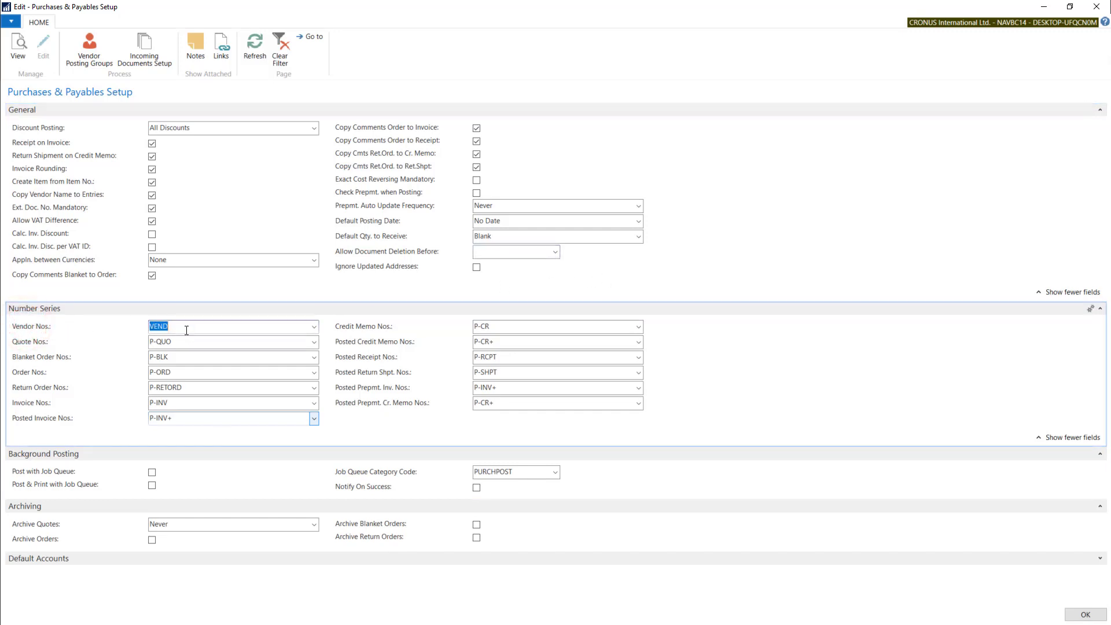
left_click(35, 343)
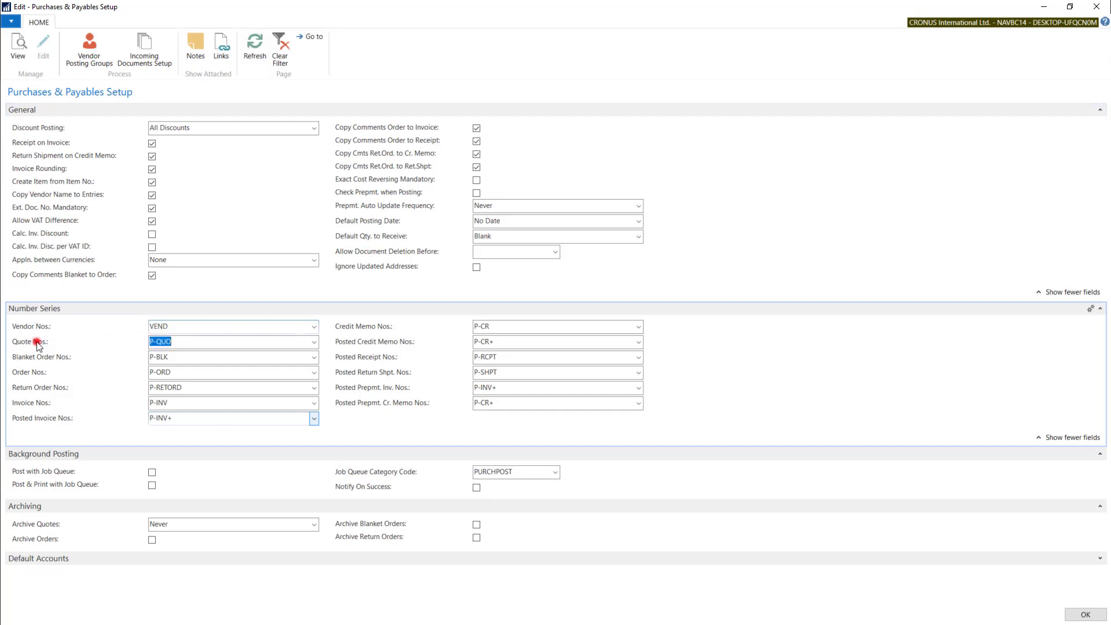
left_click(37, 355)
left_click(34, 373)
left_click(35, 387)
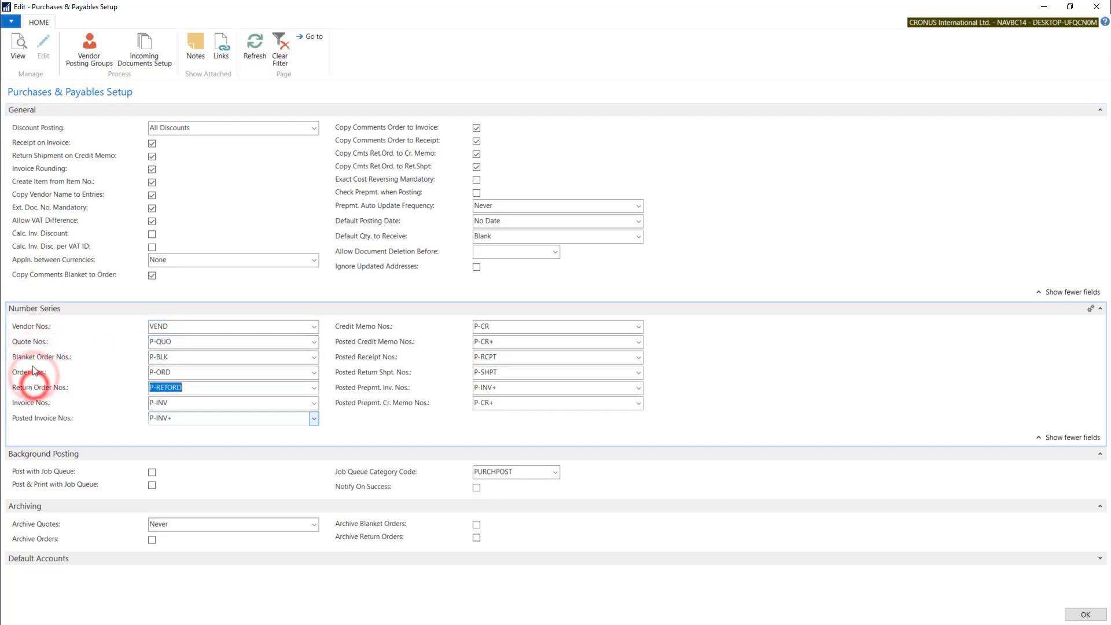
left_click(30, 343)
left_click(30, 360)
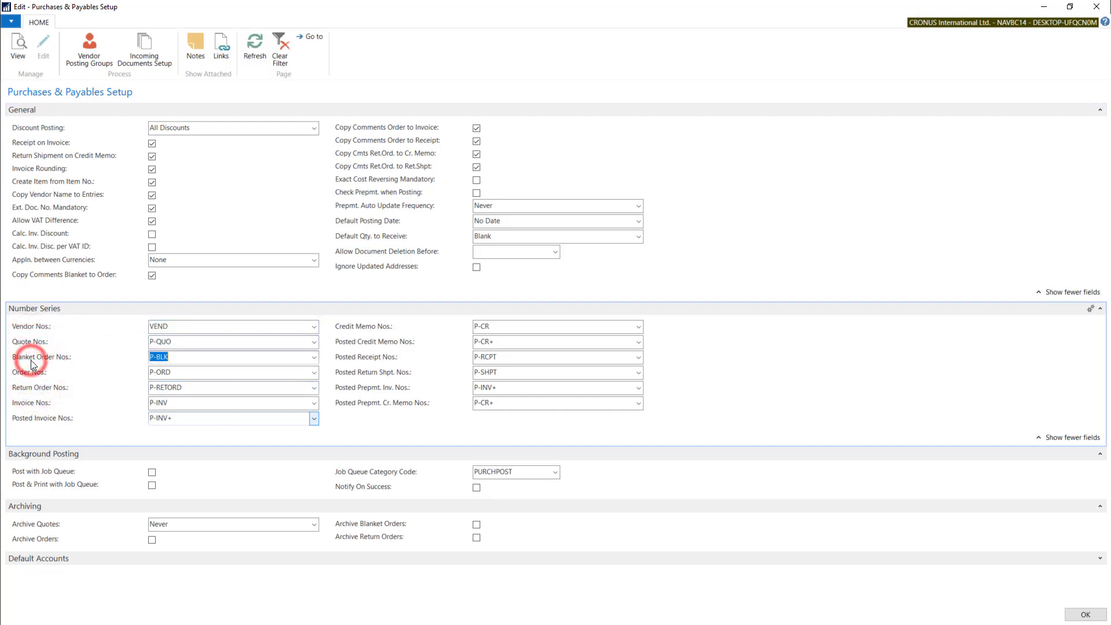
left_click(31, 422)
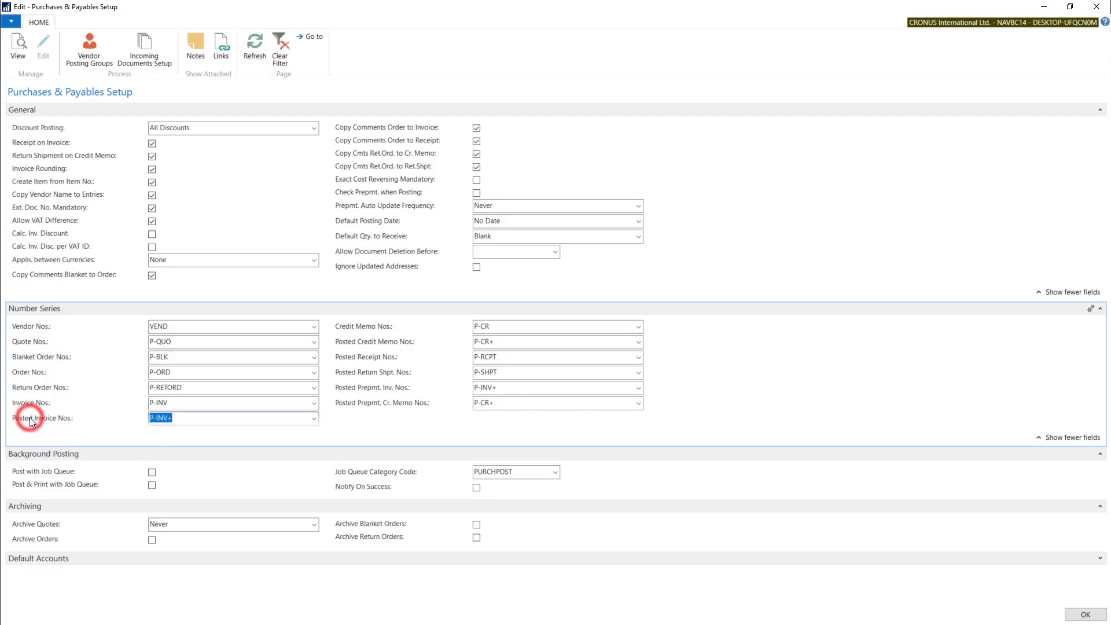
left_click(375, 326)
mouse_move(361, 395)
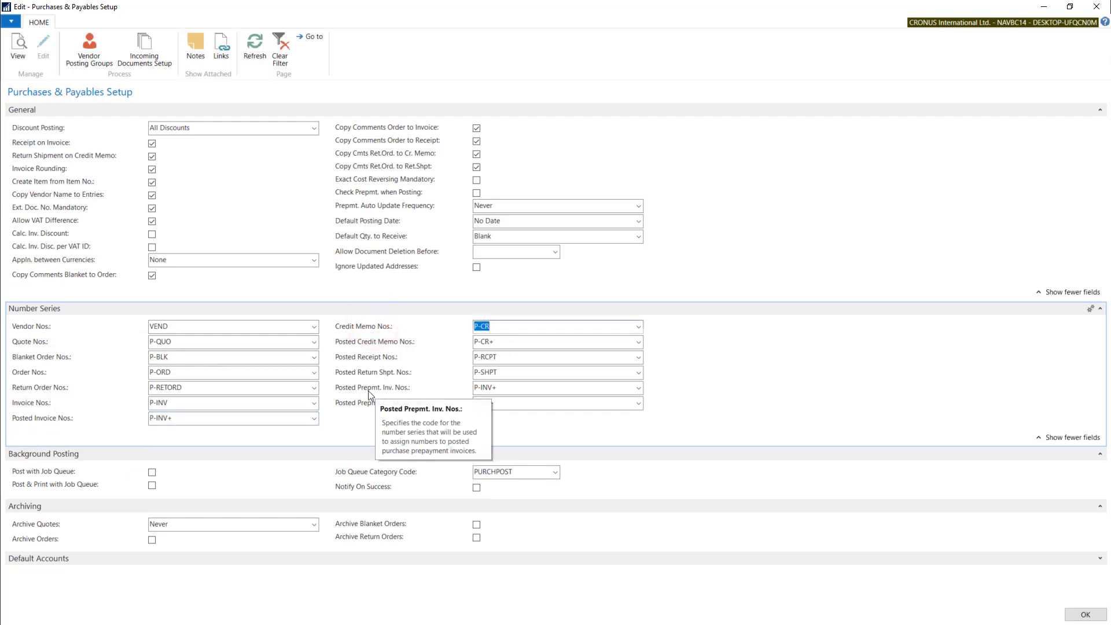
left_click(182, 404)
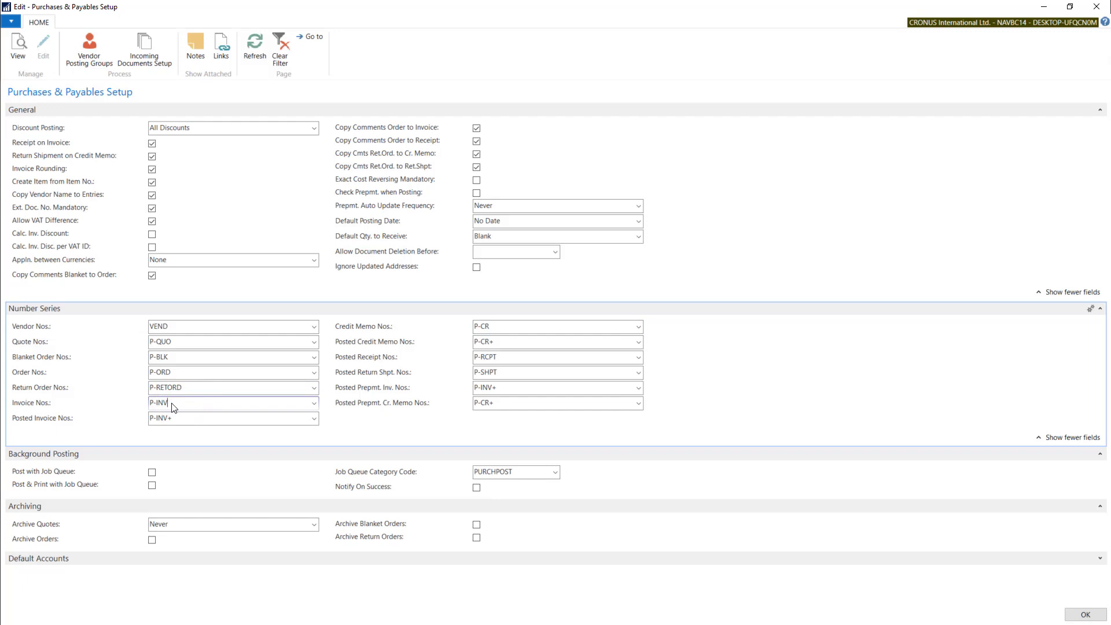
left_click(17, 405)
Look up the P-INV invoice series, verify its relationship to P-INV2 Purch Inv., and close the lists.
left_click(244, 402)
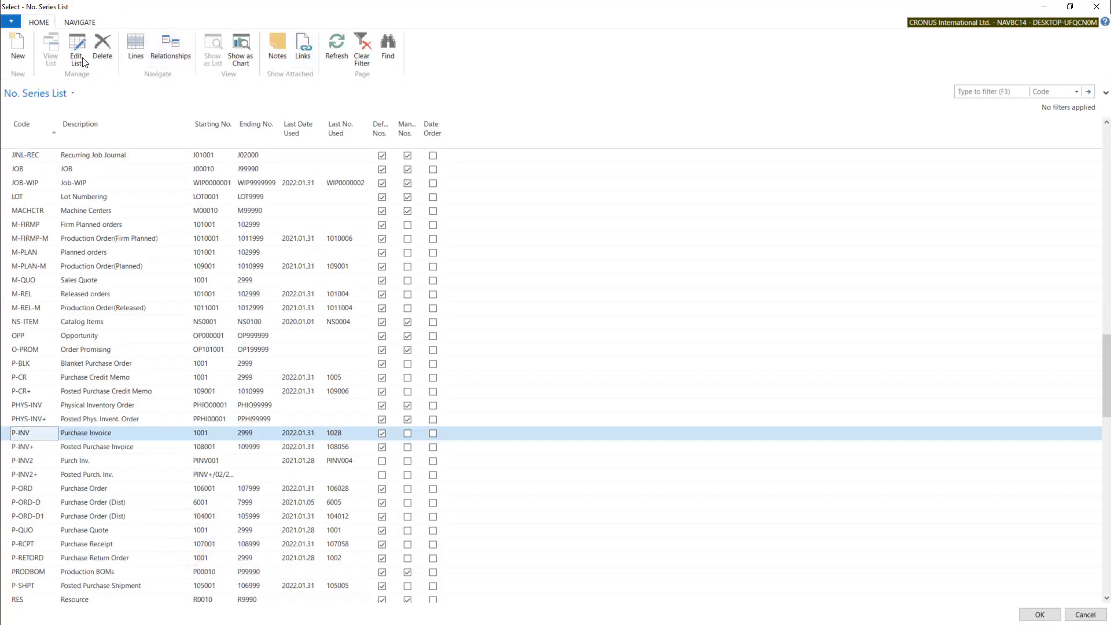
left_click(170, 55)
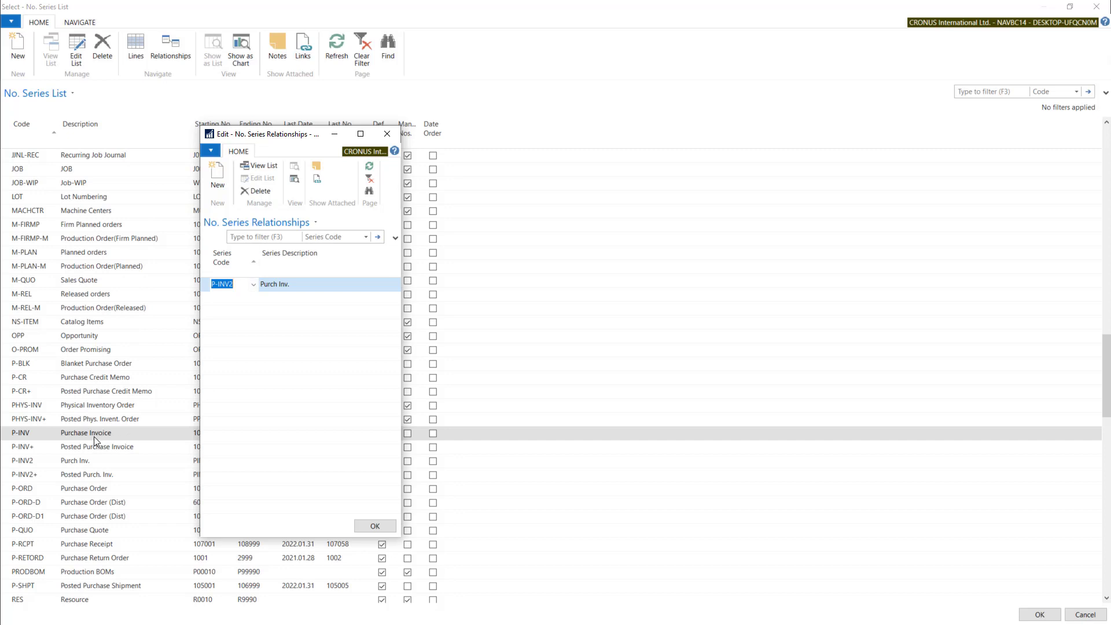
left_click(236, 283)
left_click(233, 297)
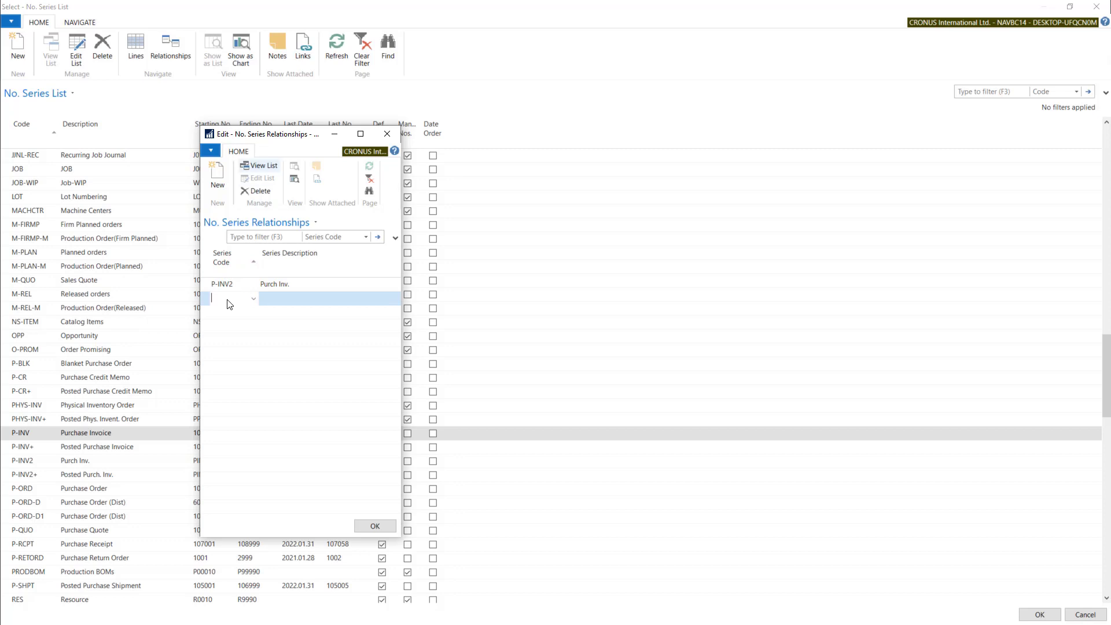
left_click(234, 283)
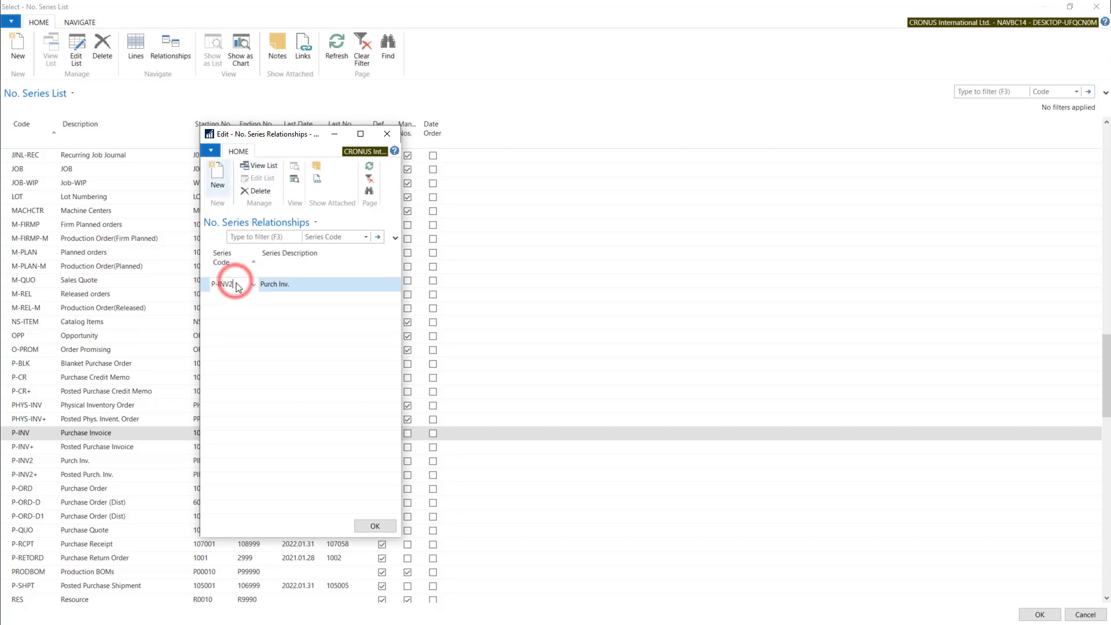
left_click(375, 527)
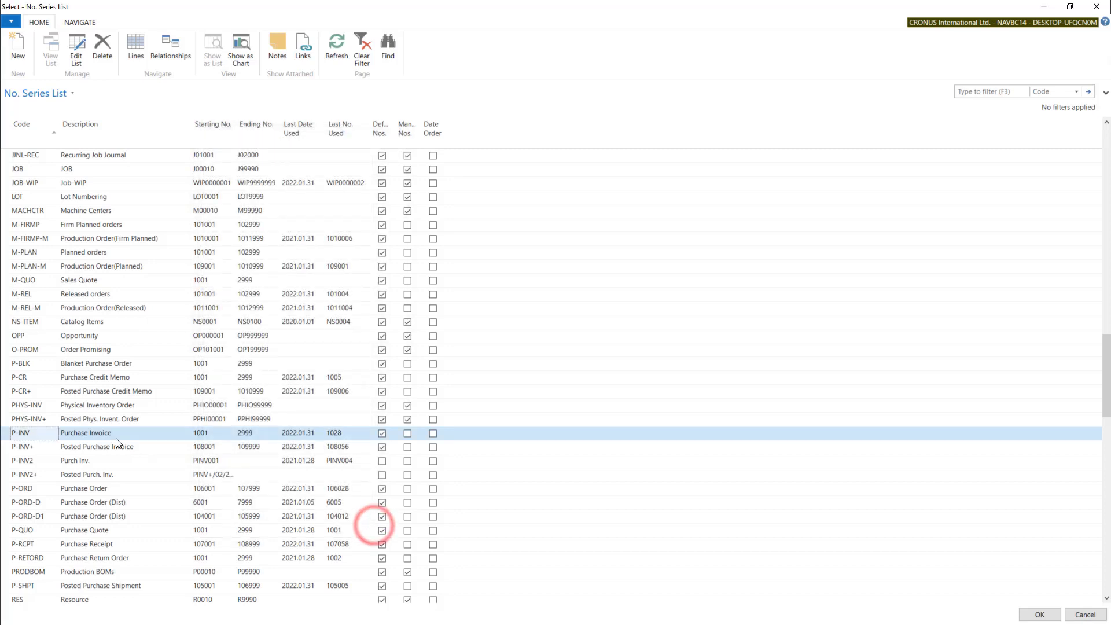
key("Escape")
key("Escape")
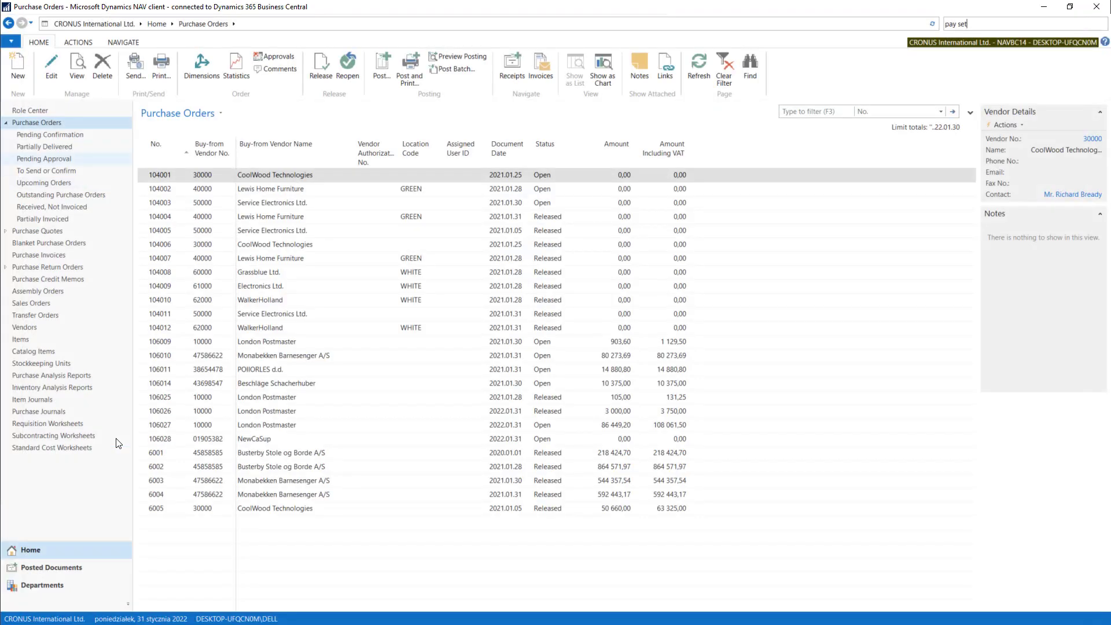
Start a new purchase invoice, confirm its No. lookup offers P-INV and P-INV2, then discard it.
left_click(45, 255)
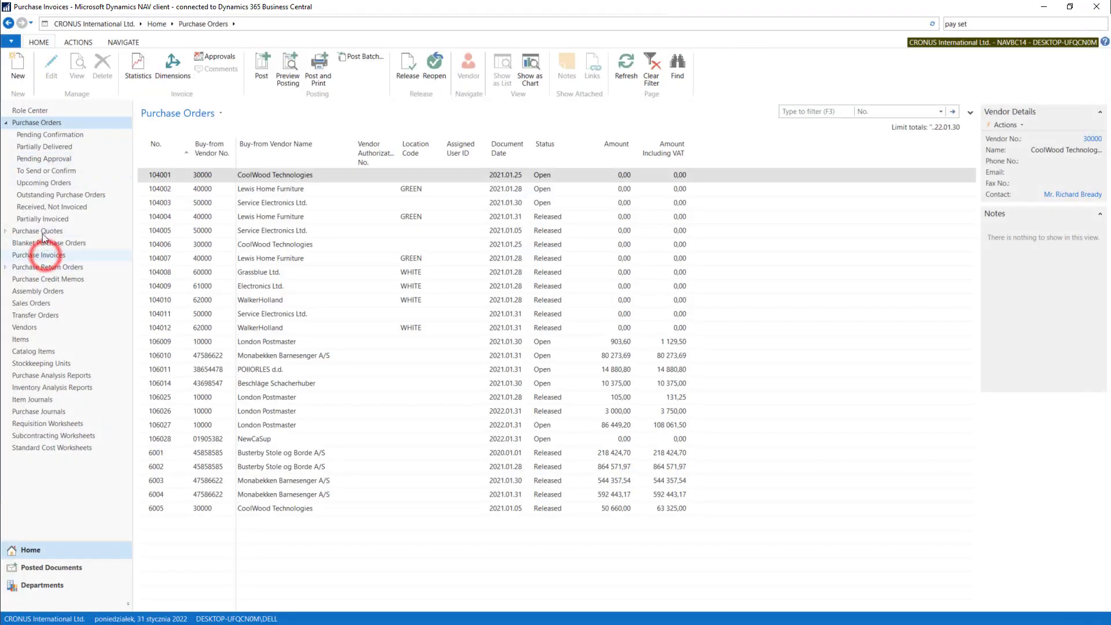
left_click(17, 64)
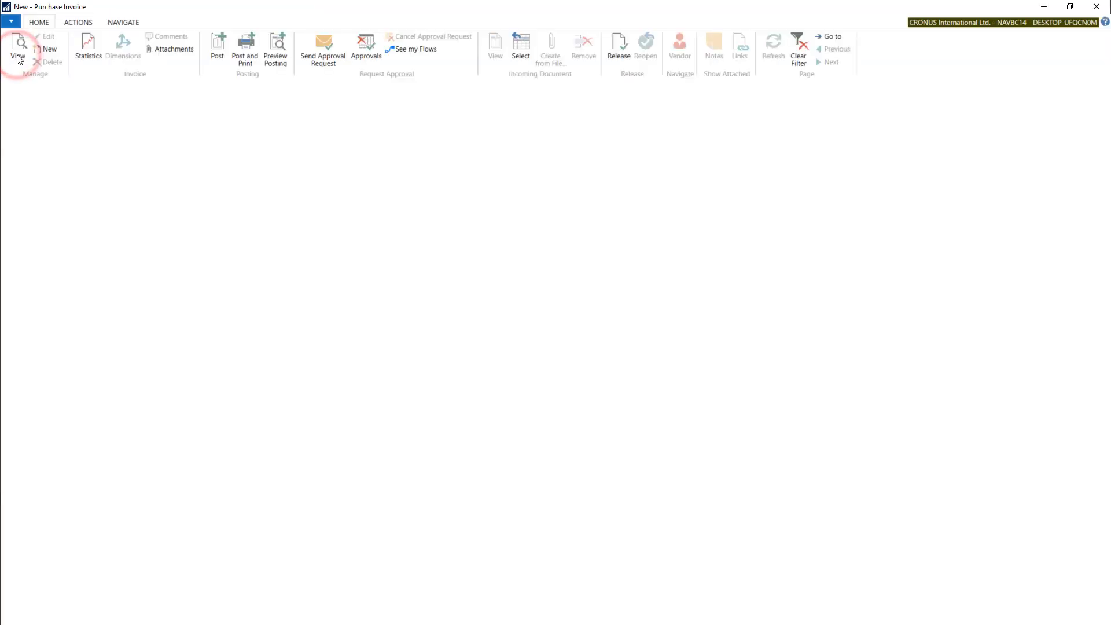
left_click(262, 128)
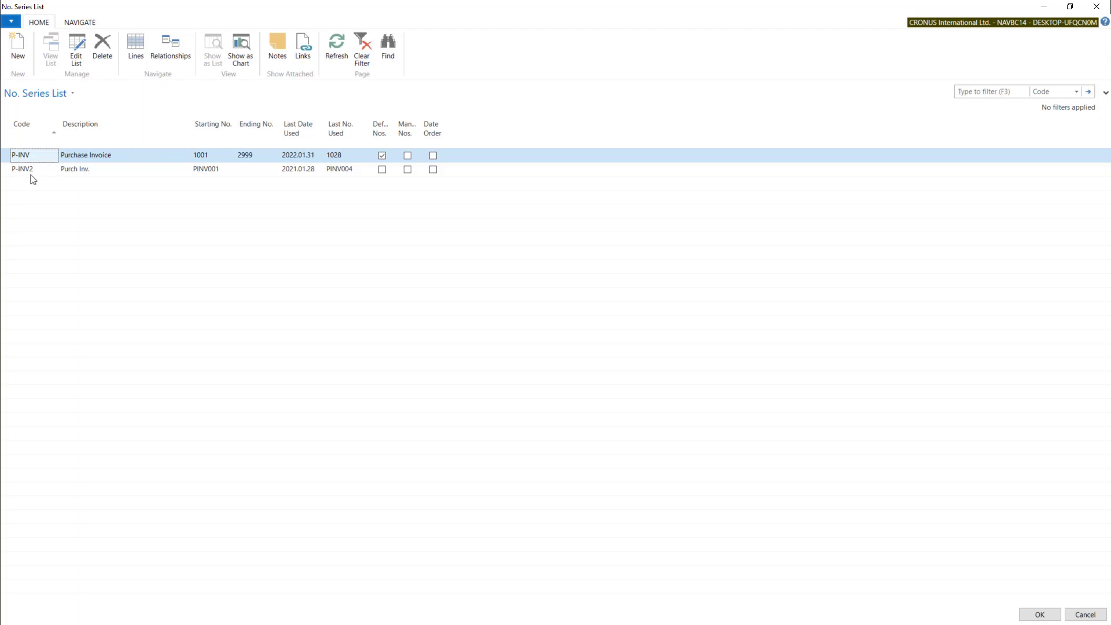
key("Escape")
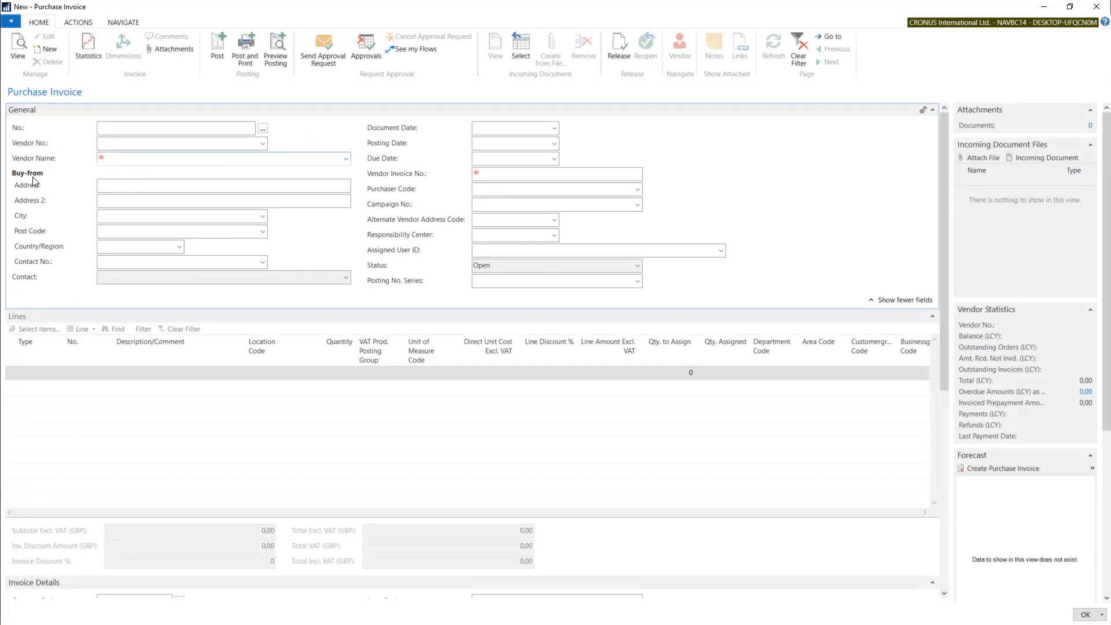
key("Escape")
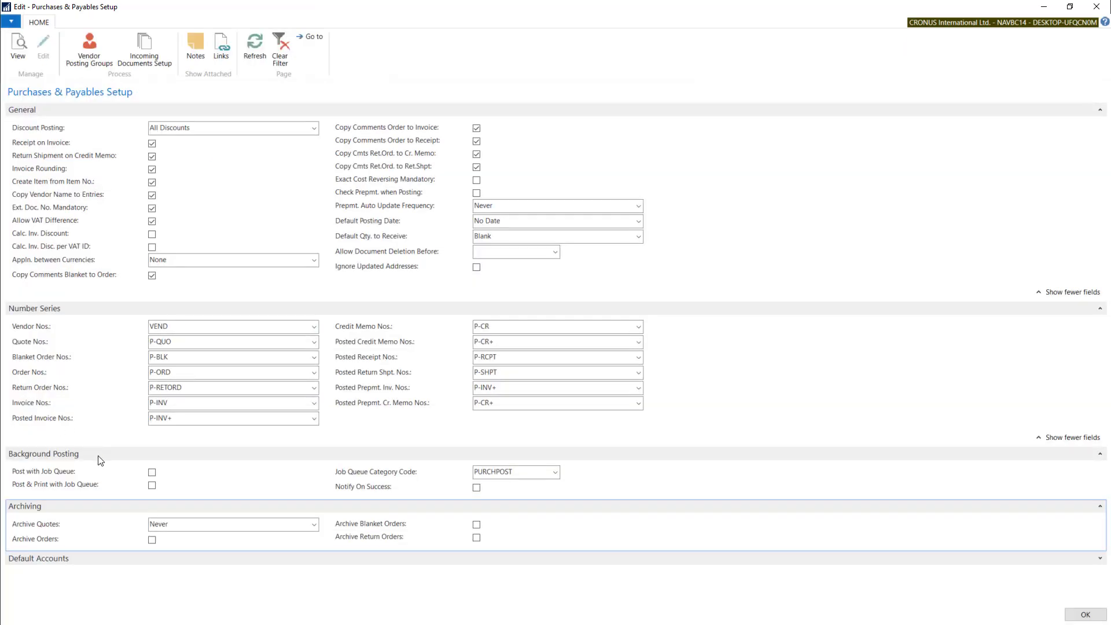
left_click(99, 456)
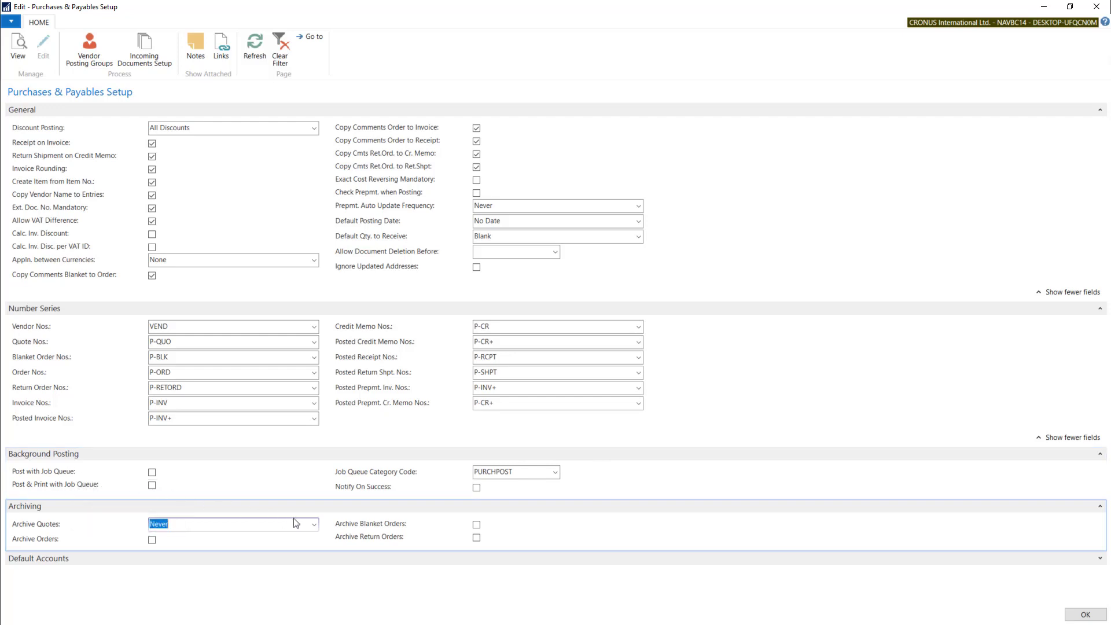
left_click(316, 526)
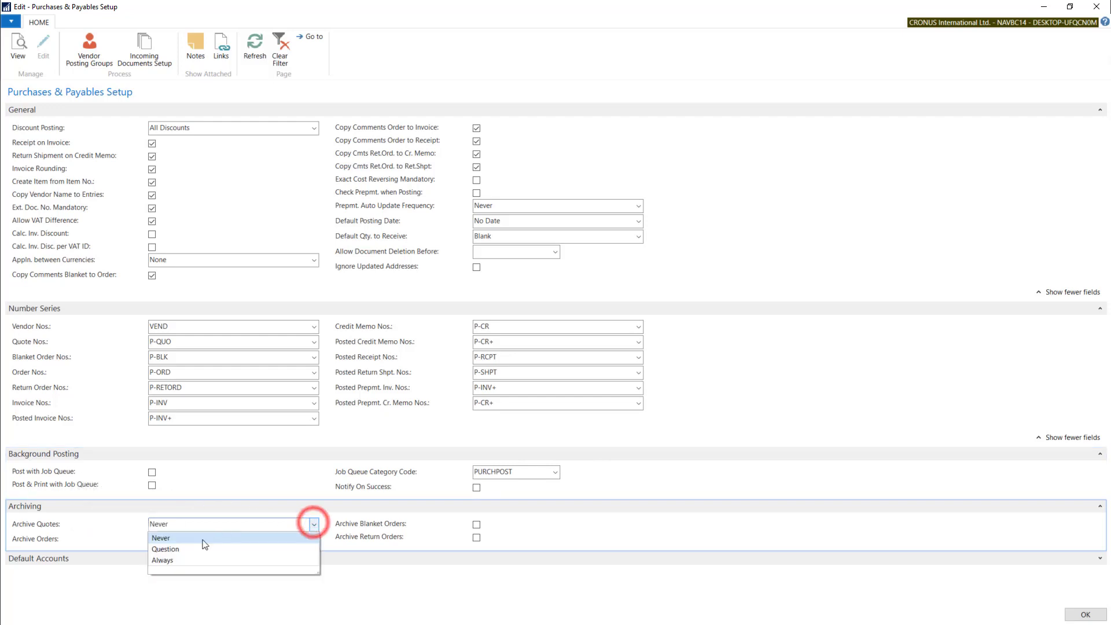
left_click(105, 540)
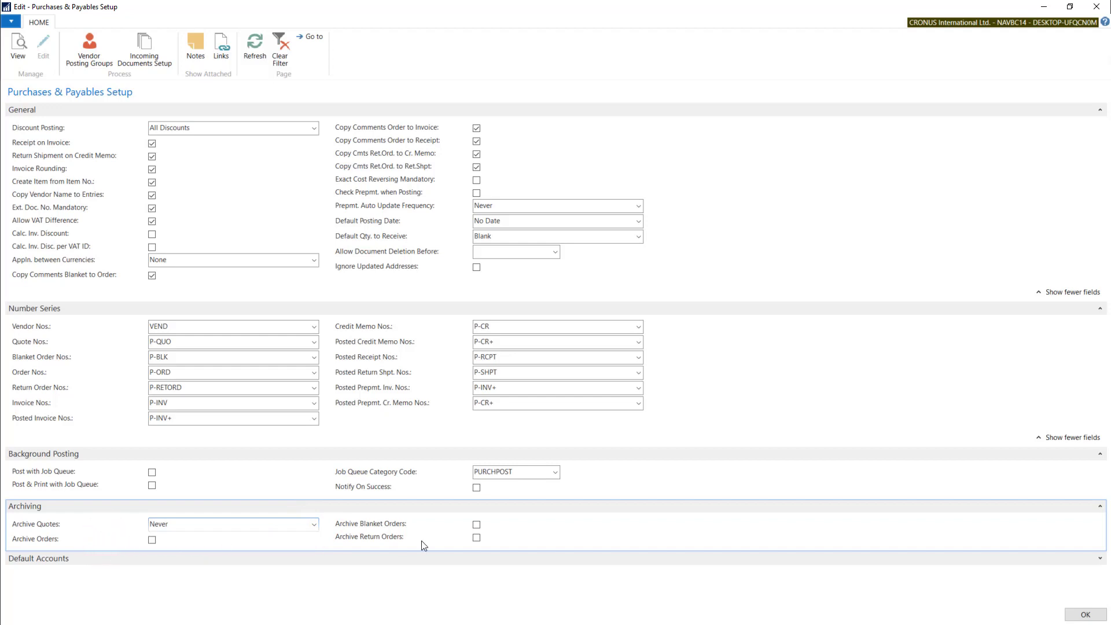